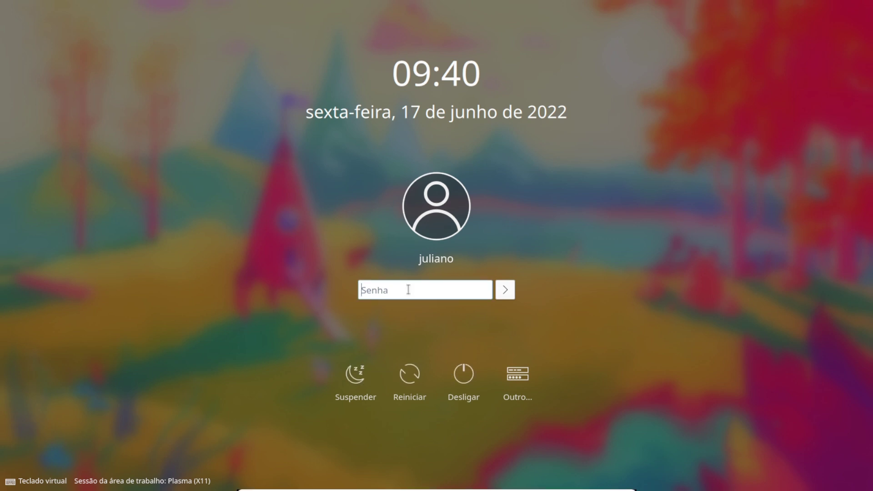
Log in to the Plasma session by entering the account password in the Senha field
type("*******")
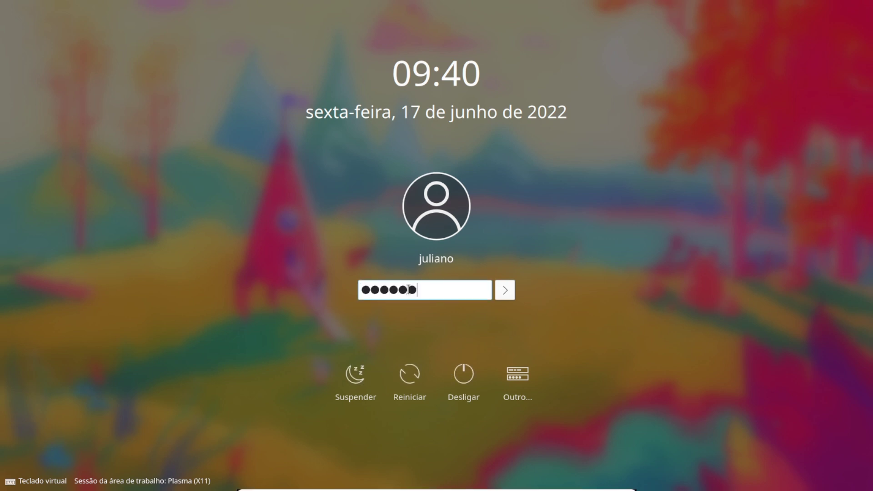
left_click(503, 291)
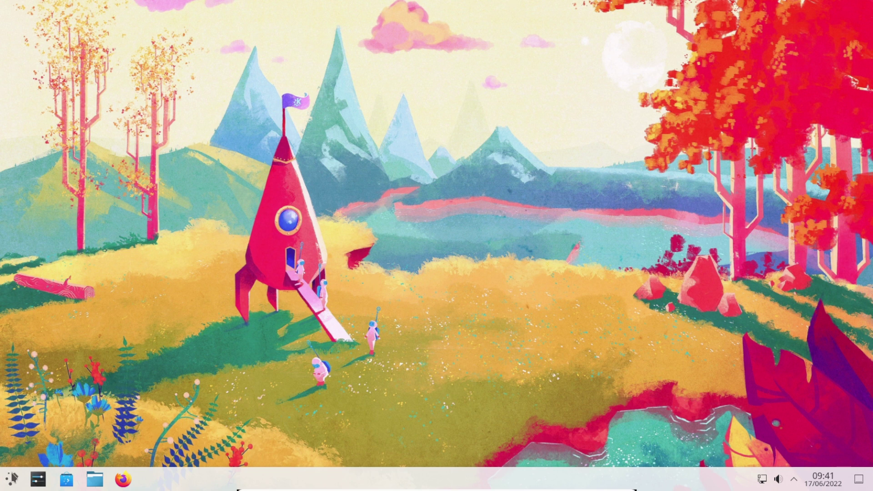
left_click(12, 478)
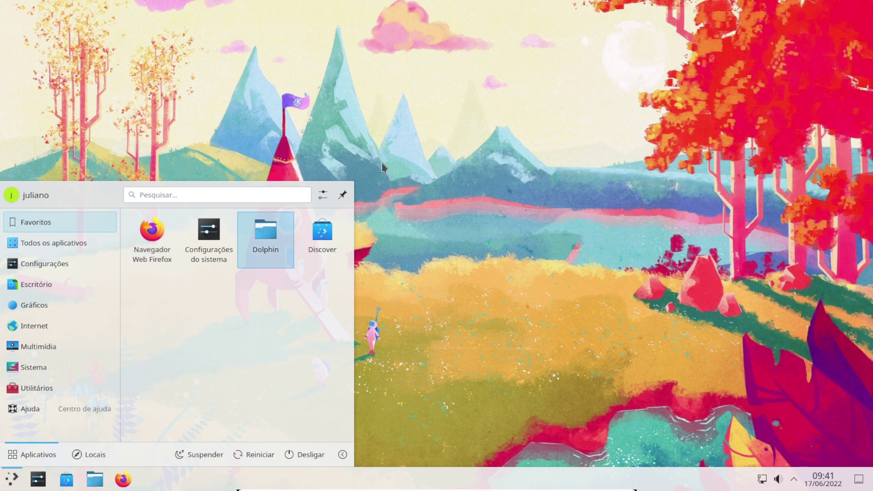
left_click(174, 194)
type("m")
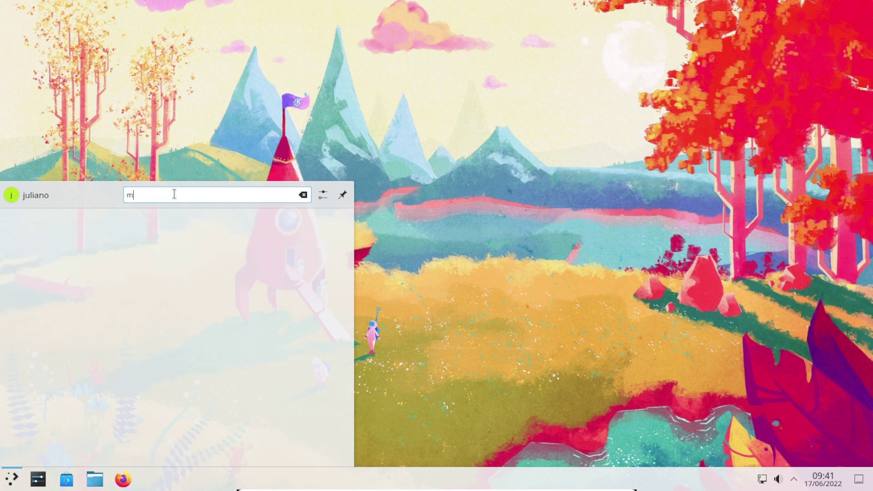
type("onitor")
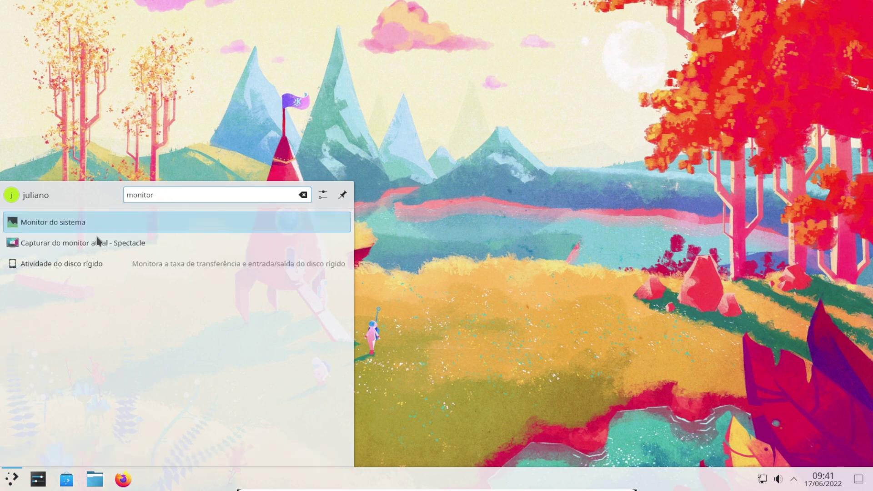
left_click(97, 225)
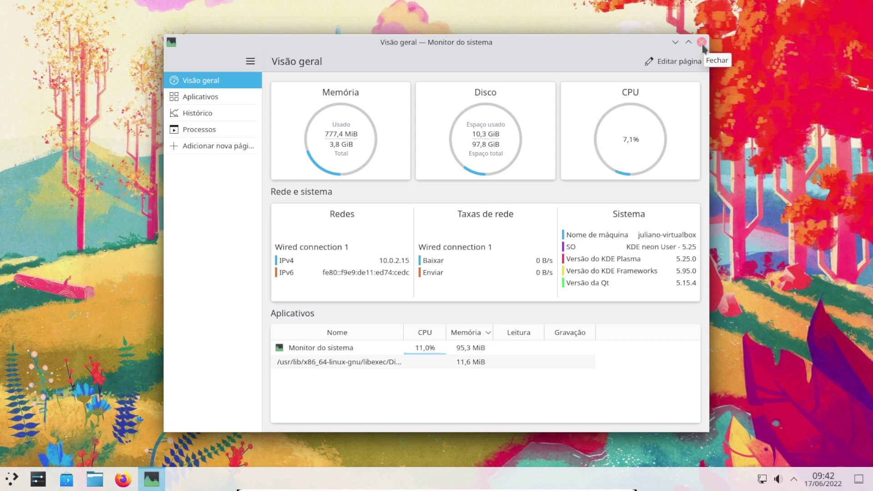
left_click(702, 43)
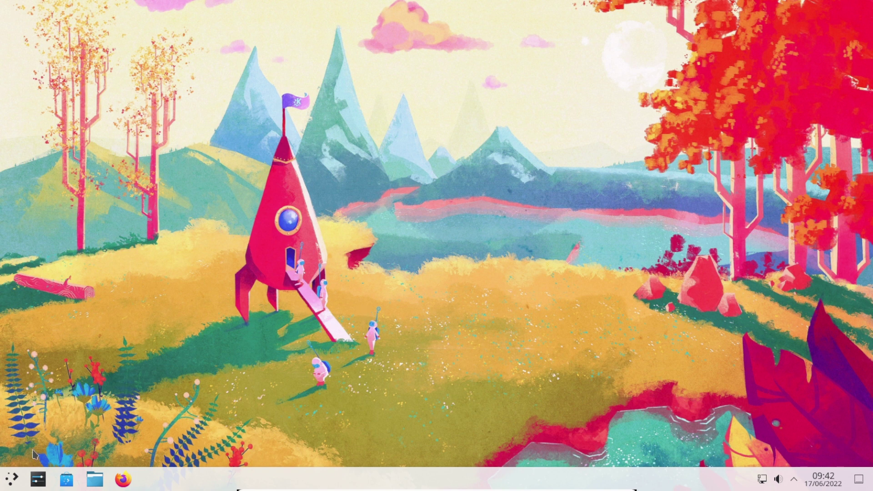
left_click(12, 478)
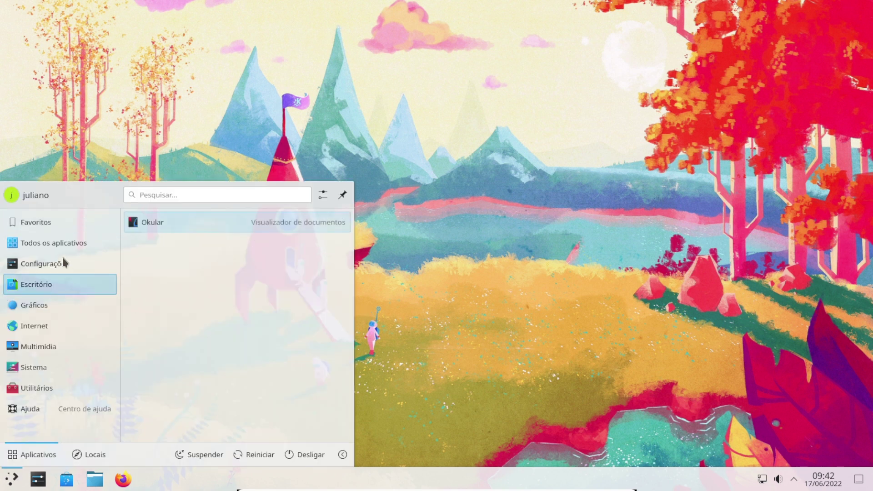
mouse_move(58, 273)
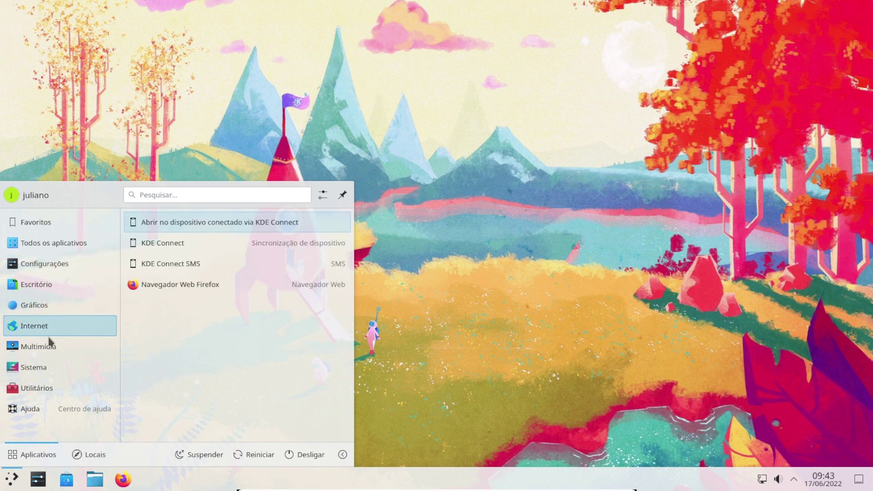
mouse_move(48, 355)
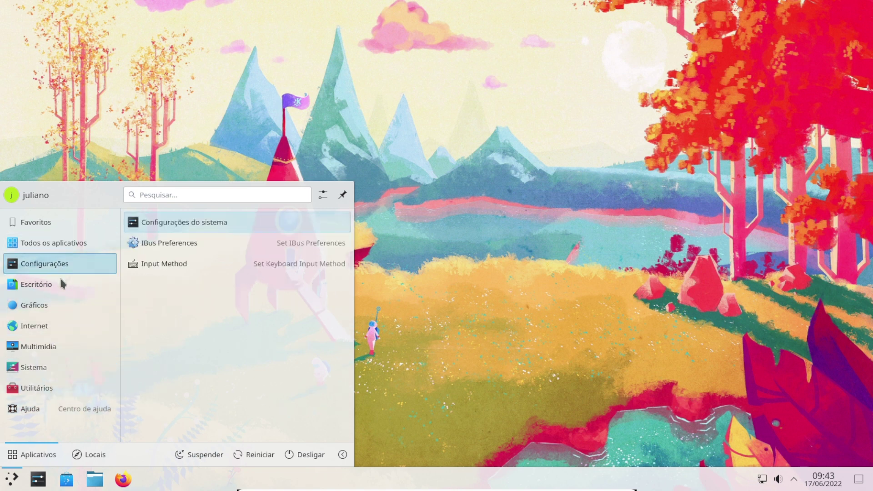
mouse_move(58, 308)
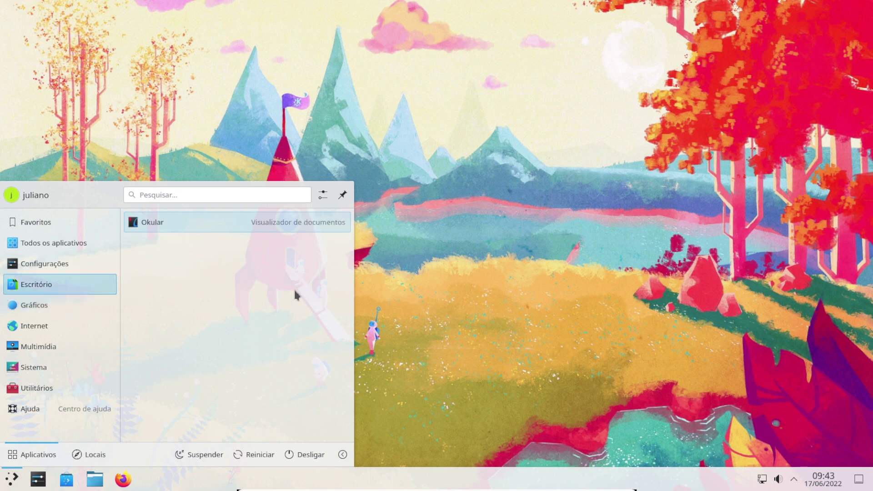
left_click(457, 302)
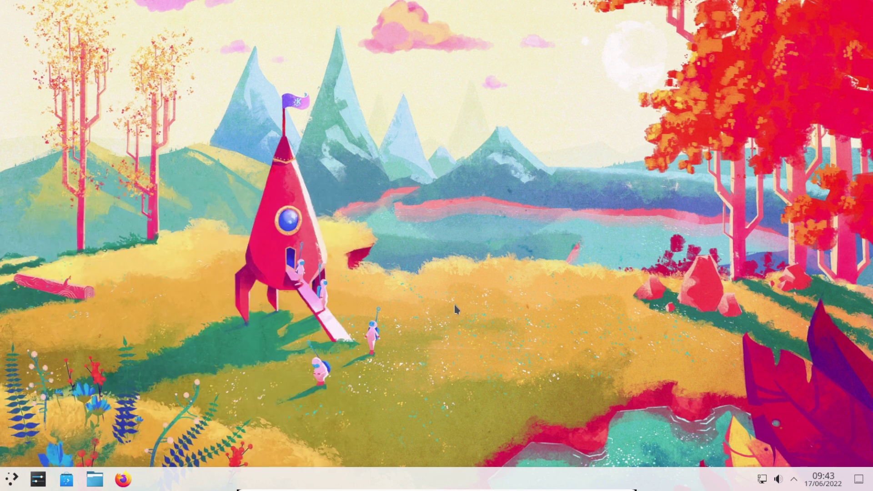
Open Discover and search the catalogue for 'libreoffice'
left_click(62, 482)
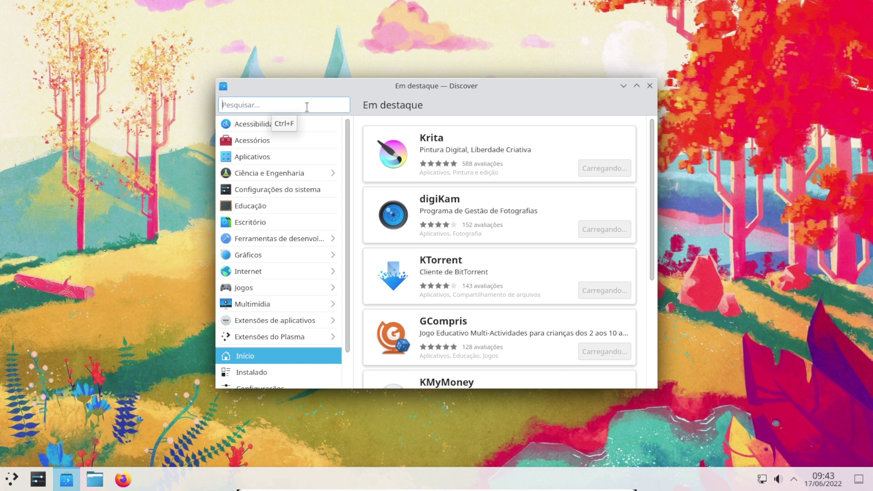
type("libr")
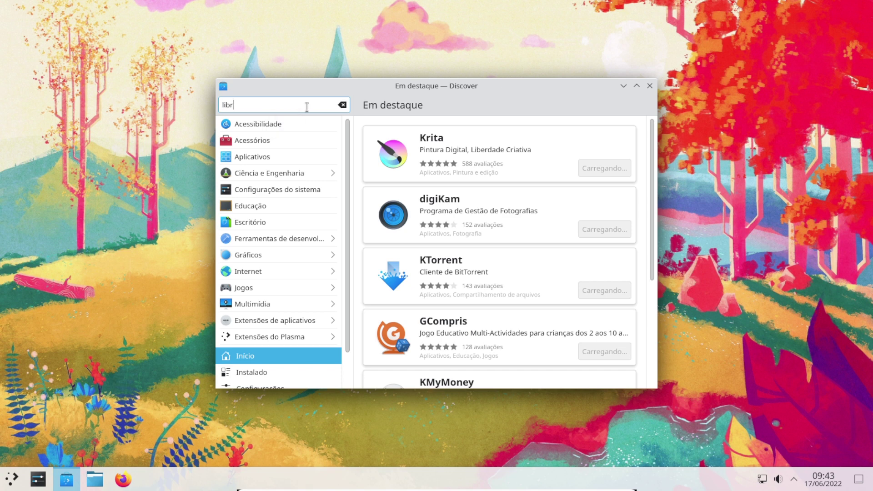
type("eoffice")
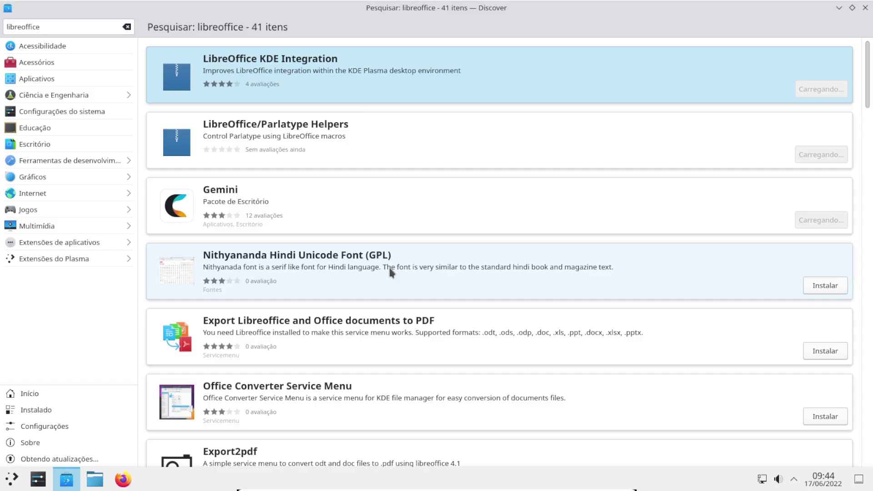
Scroll through the libreoffice search results in Discover
scroll(389, 272, "down", 3)
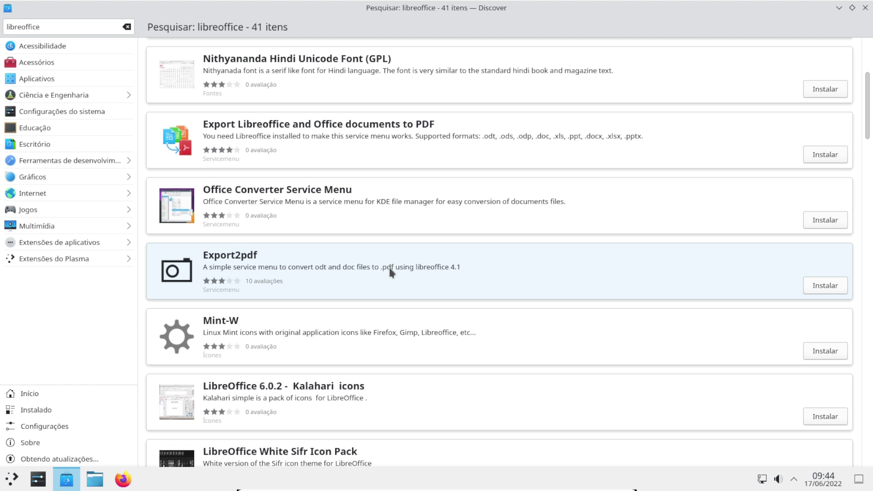
scroll(390, 272, "down", 2)
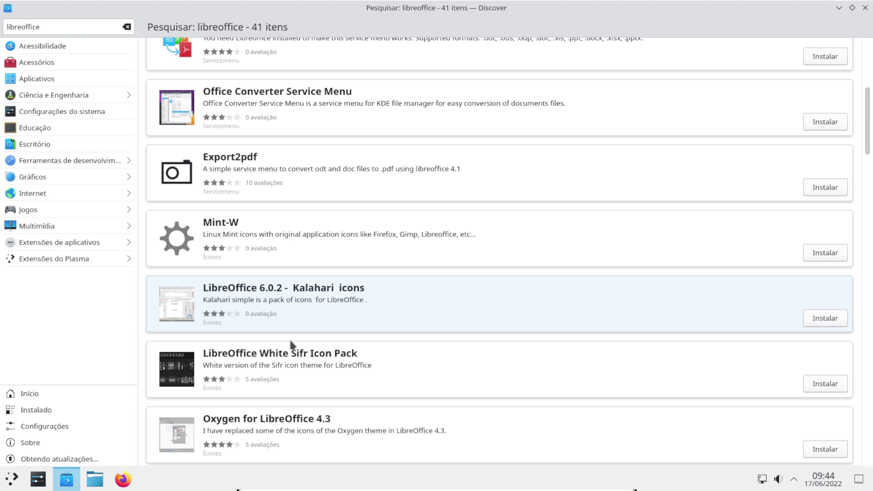
scroll(289, 343, "up", 1)
scroll(287, 345, "down", 4)
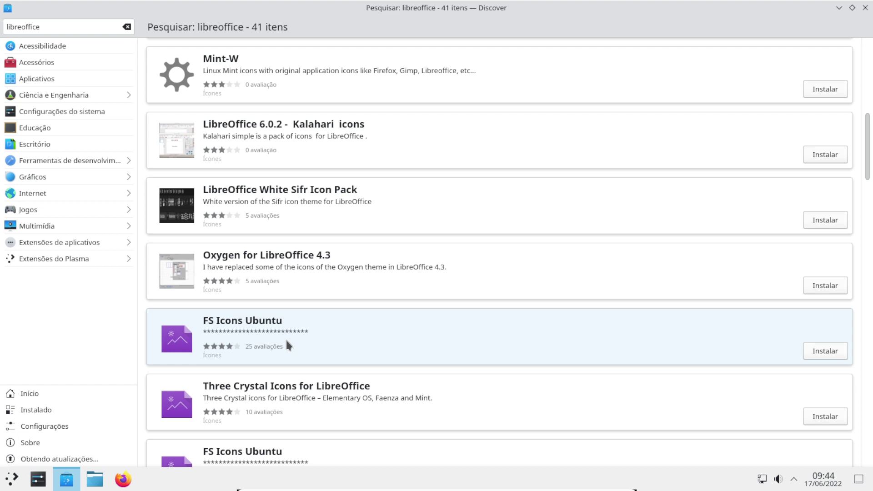
scroll(287, 345, "down", 8)
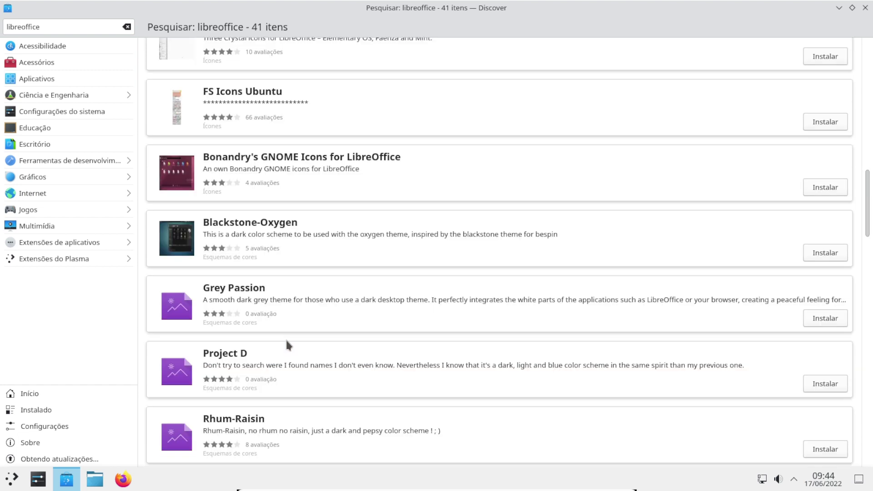
scroll(286, 338, "down", 10)
scroll(283, 341, "down", 6)
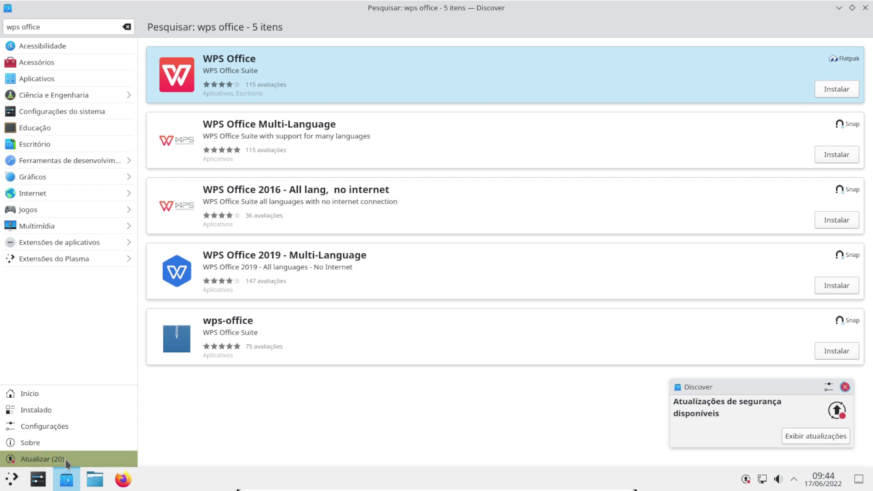
Install the WPS Office Flatpak entry, then close Discover
left_click(837, 89)
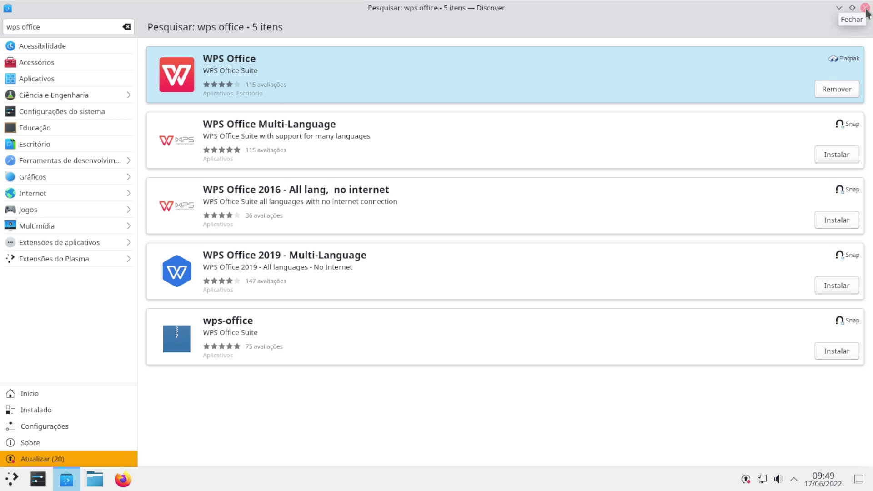
left_click(865, 9)
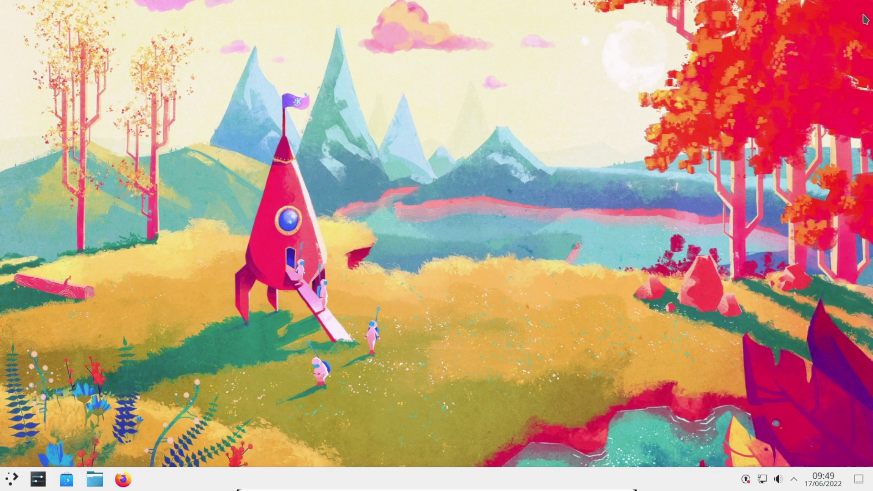
Launch Firefox from the taskbar icon
left_click(124, 480)
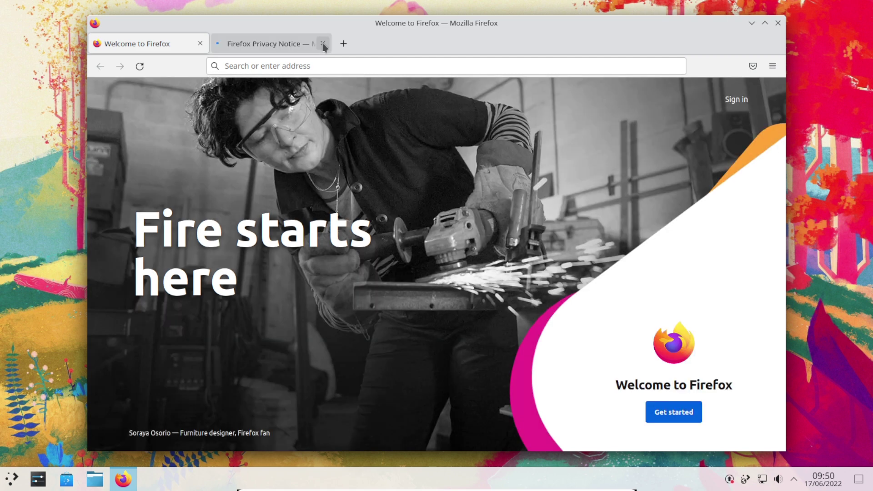
Search the web for 'chrome download' and open the official Google Chrome page
left_click(323, 44)
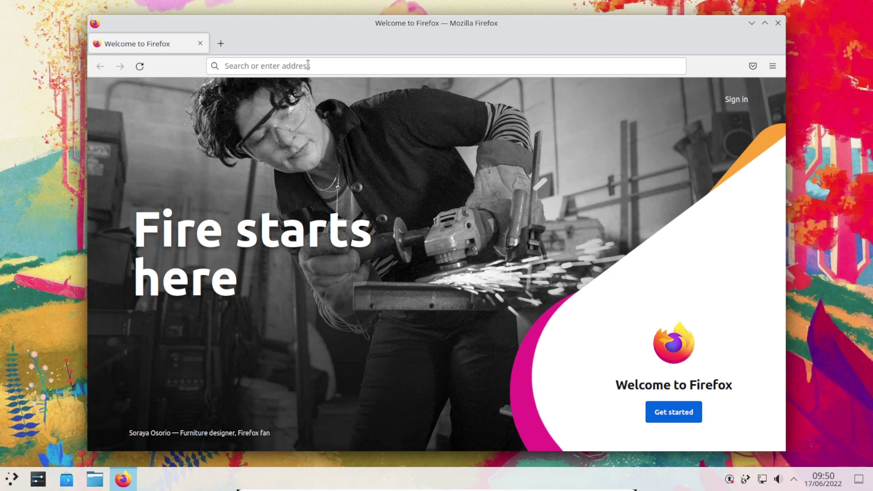
left_click(308, 65)
type("chrome downl")
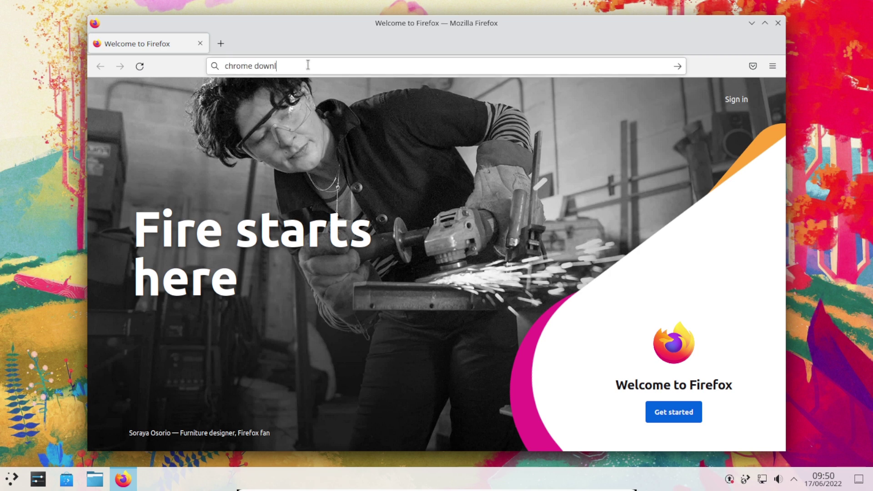
type("oad")
key("Return")
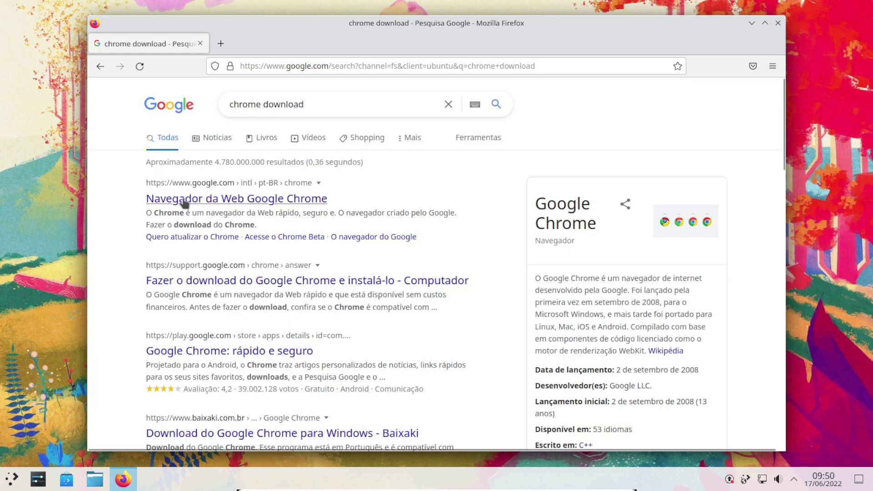
left_click(184, 203)
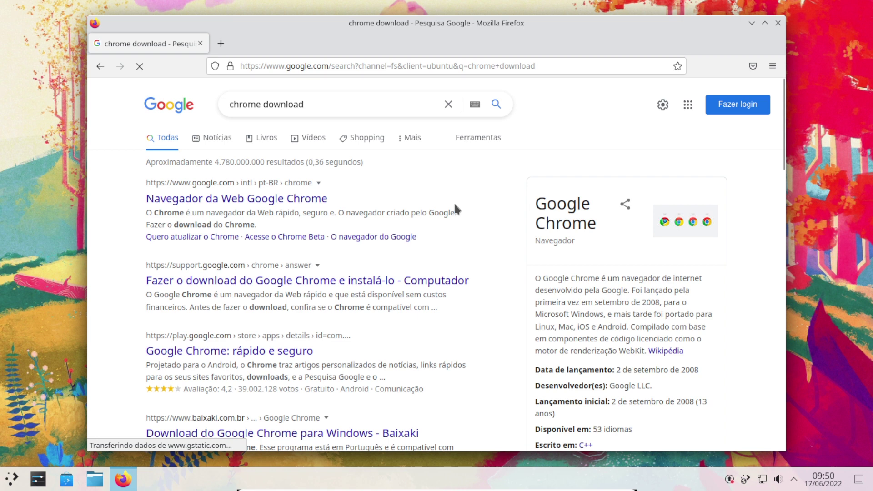
left_click(293, 200)
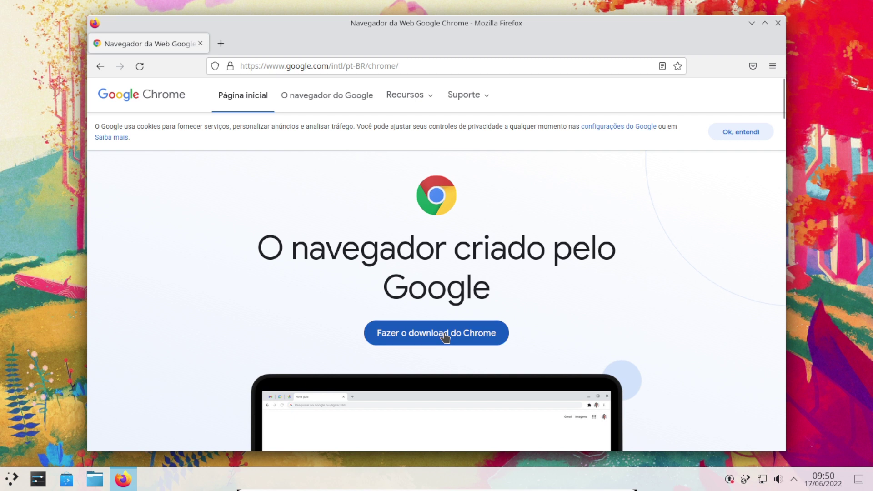
Download the 64-bit .deb Chrome for Linux package, accepting the terms, then close Firefox
left_click(445, 337)
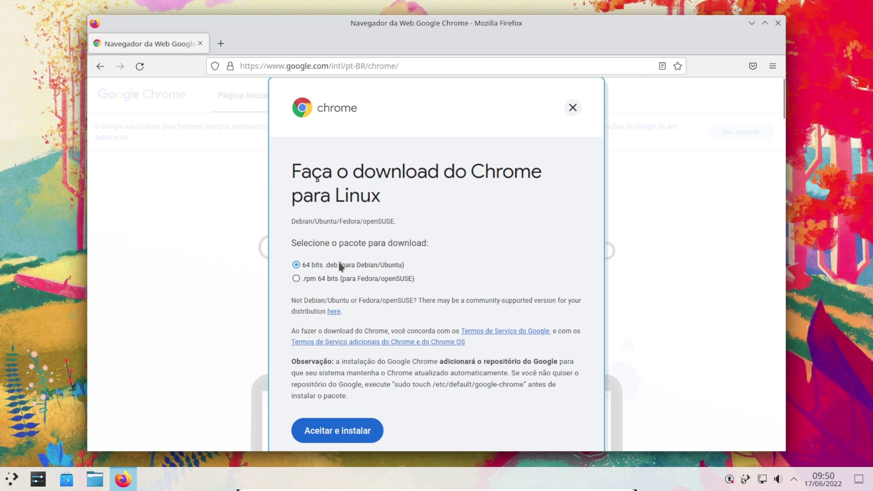
left_click(333, 429)
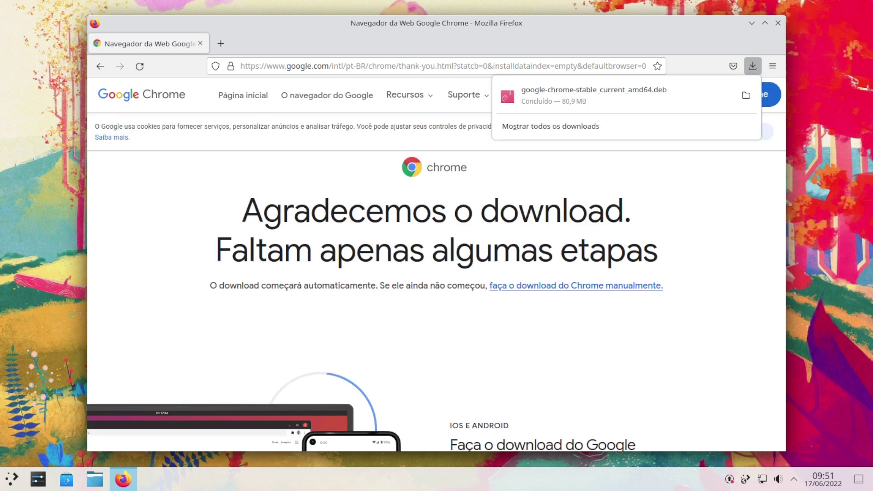
left_click(777, 26)
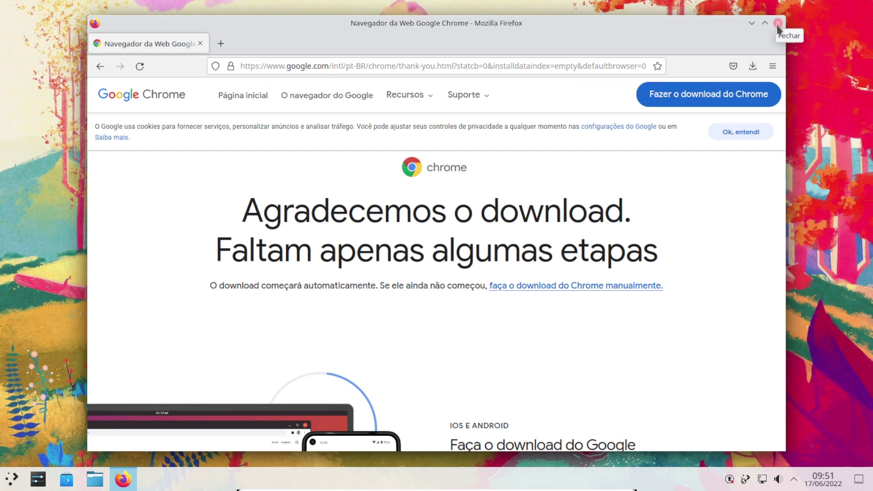
left_click(777, 25)
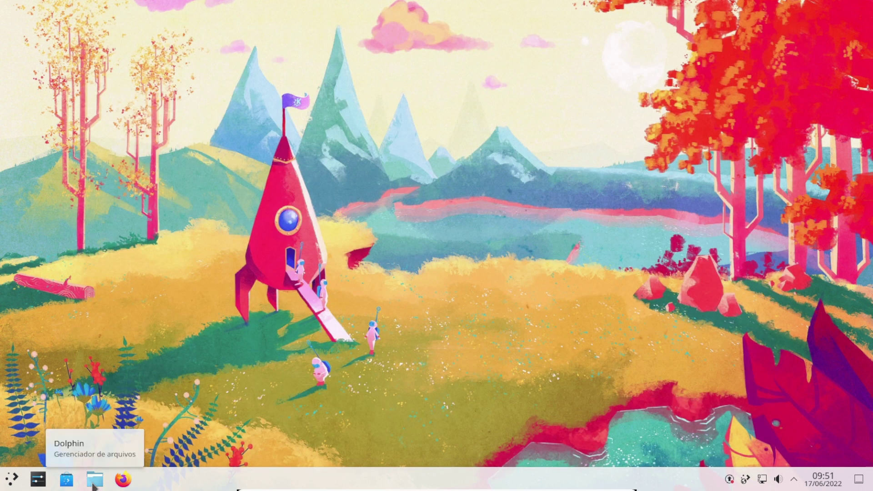
In Dolphin, open google-chrome-stable_current_amd64.deb from the Downloads folder
left_click(93, 485)
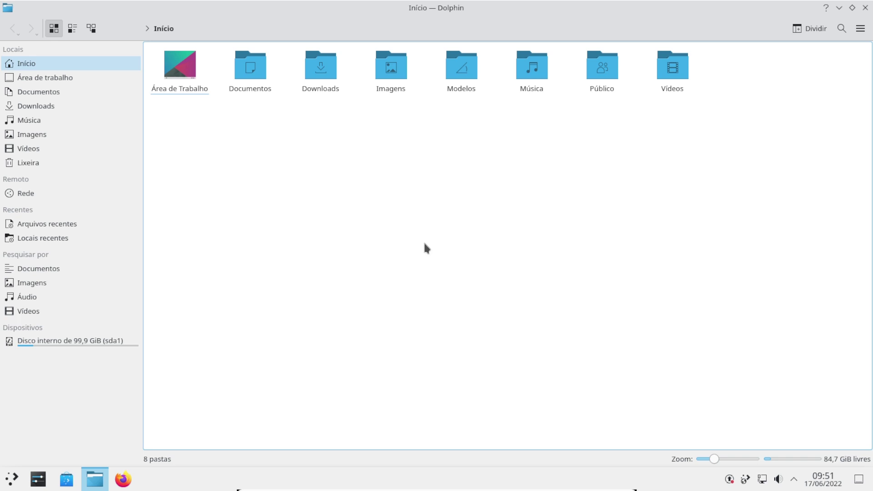
left_click(323, 73)
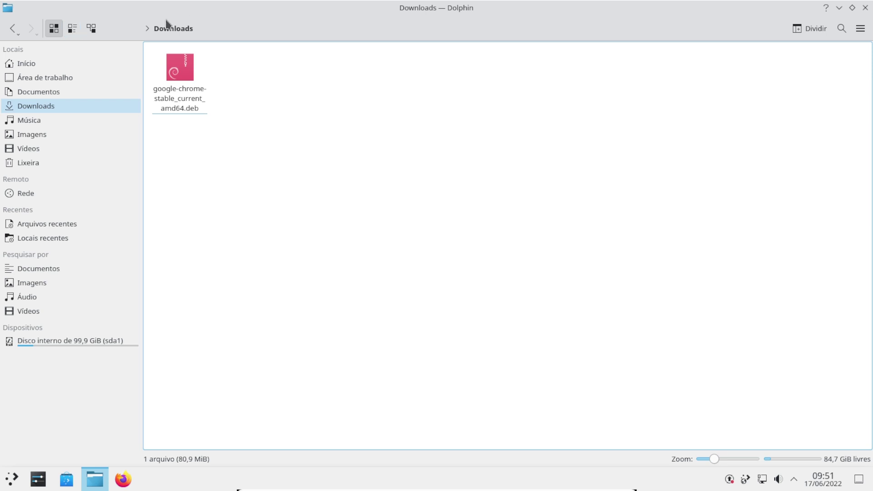
left_click(26, 66)
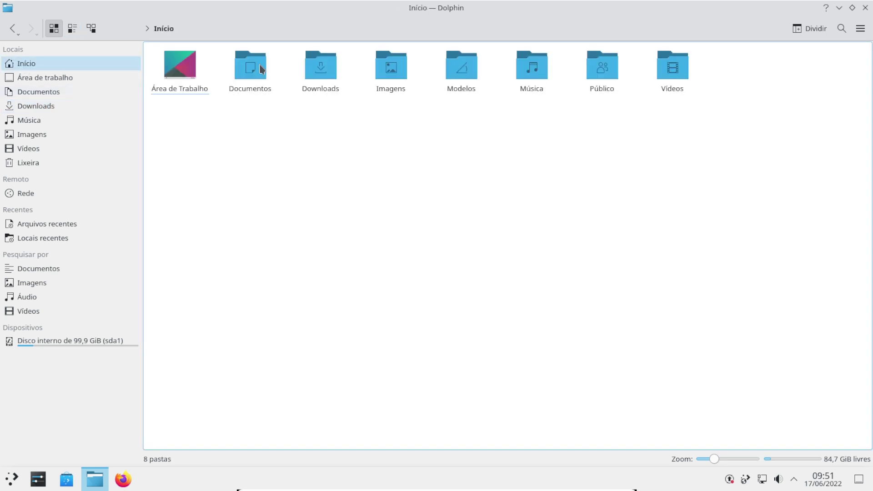
double_click(320, 75)
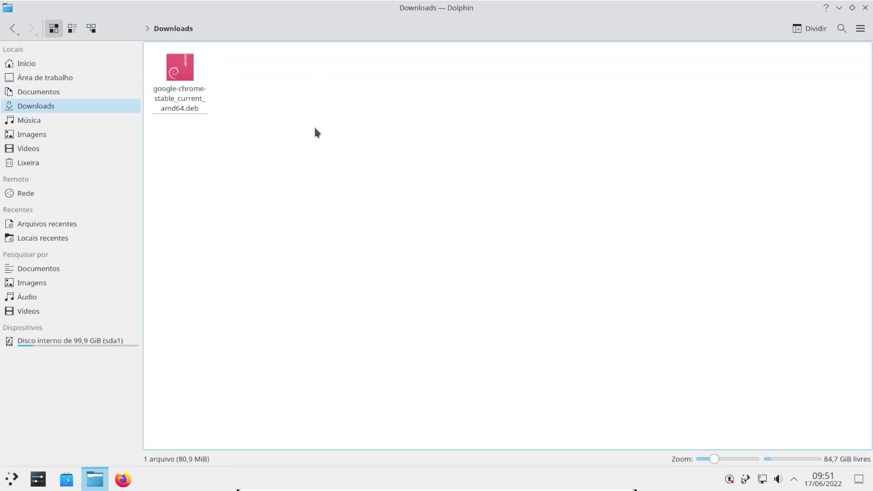
double_click(181, 102)
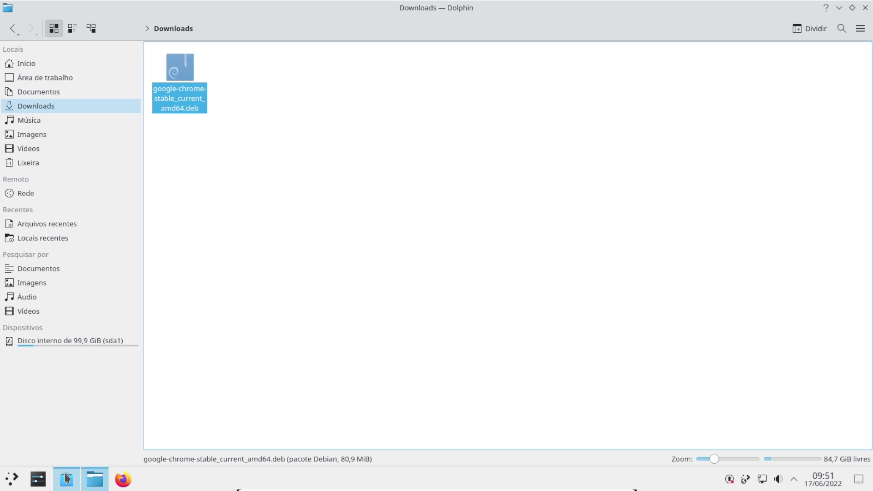
mouse_move(67, 478)
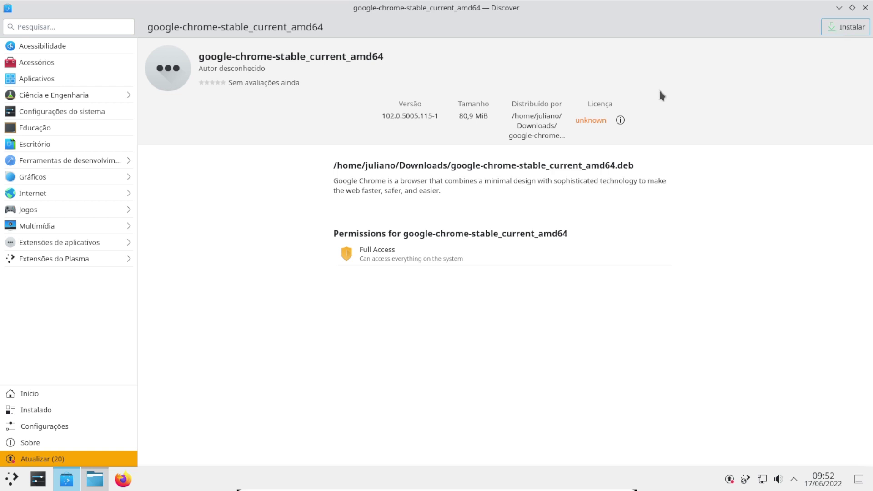
Install the Chrome .deb package in Discover, authorising with the account password
left_click(860, 29)
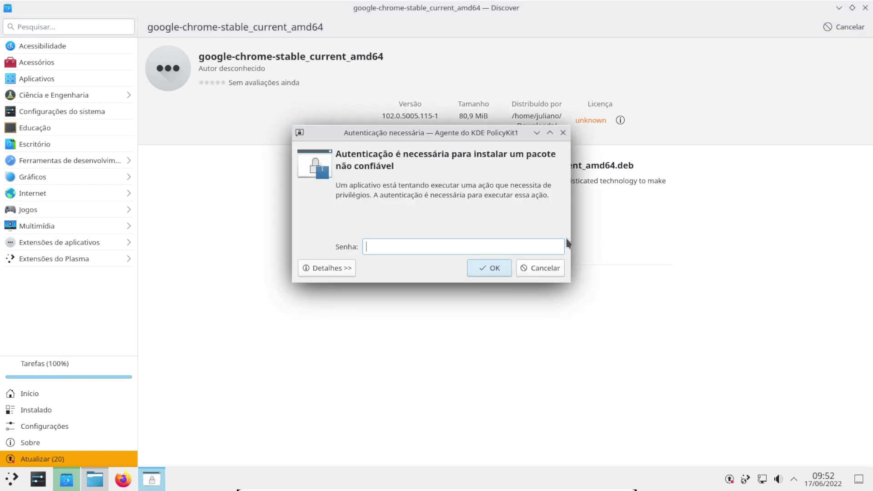
type("********")
key("Return")
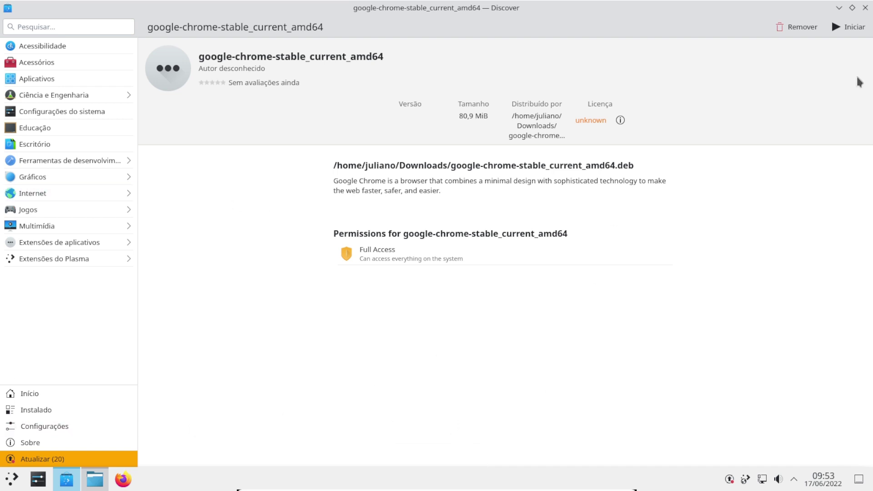
Close Discover and Dolphin, launch Google Chrome from Kickoff's Internet menu, and accept its welcome dialog
left_click(864, 9)
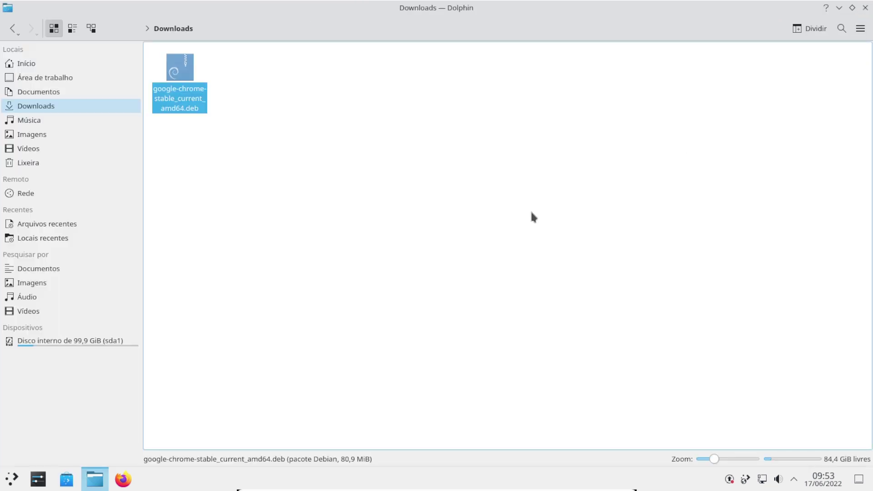
left_click(865, 8)
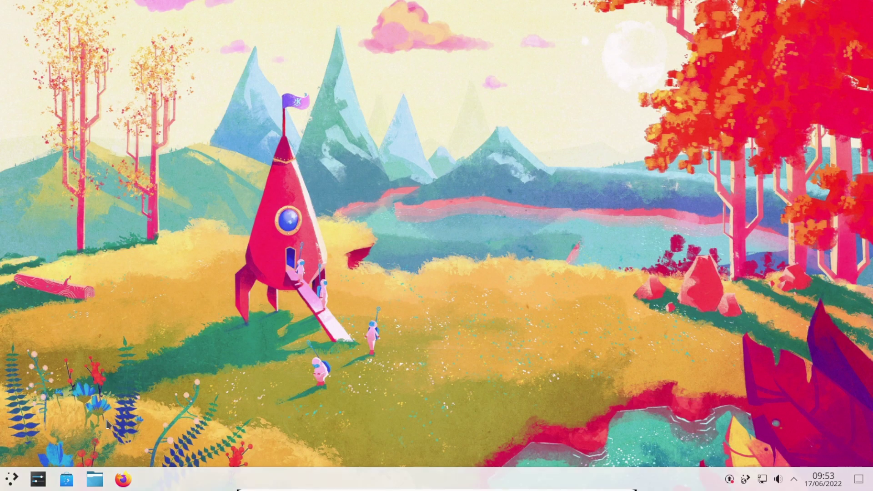
left_click(12, 481)
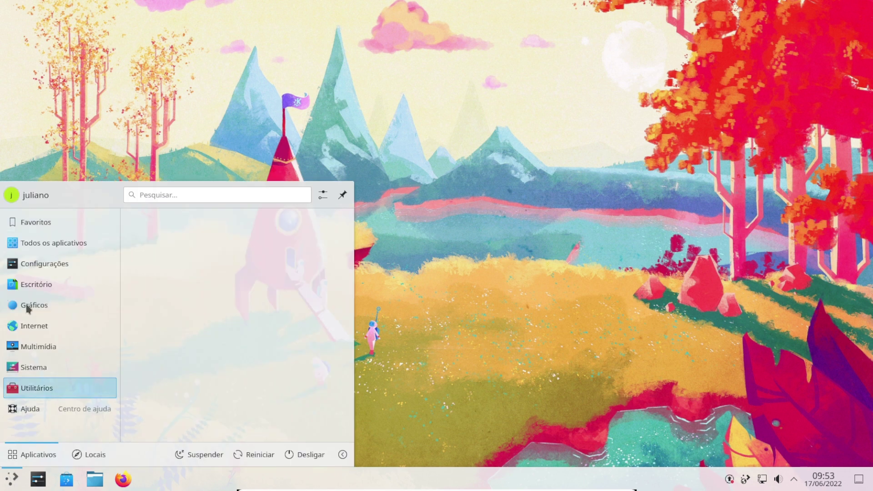
mouse_move(29, 326)
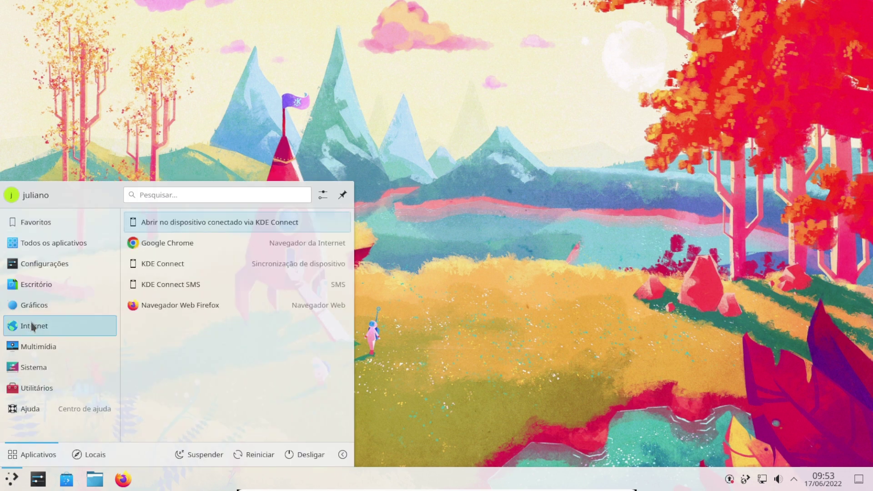
left_click(215, 252)
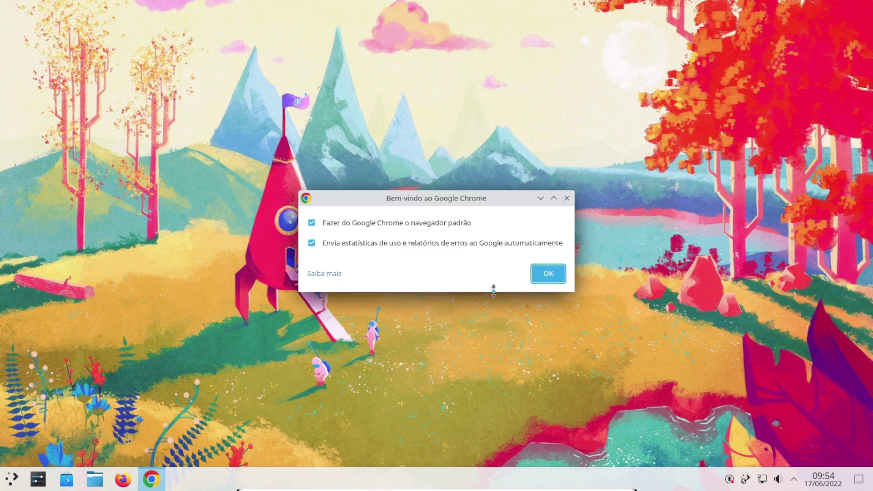
left_click(543, 279)
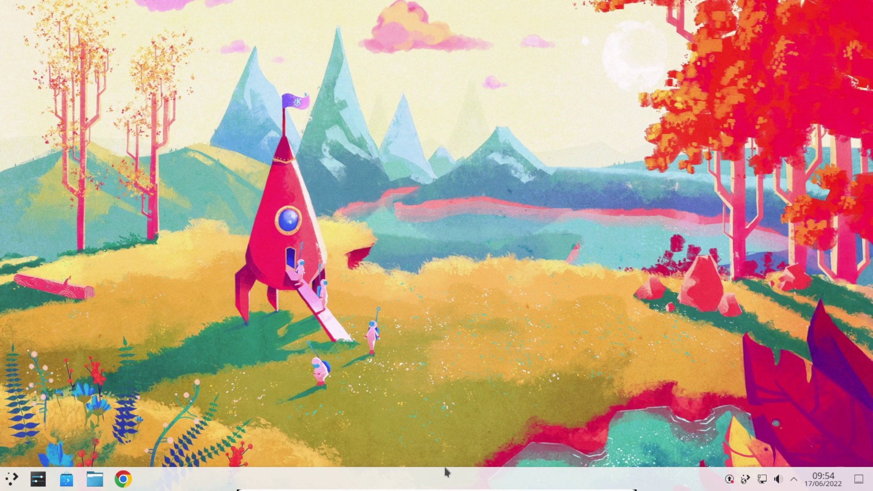
In panel edit mode, enable 'Painel flutuante' and keep the panel at the bottom edge
right_click(492, 481)
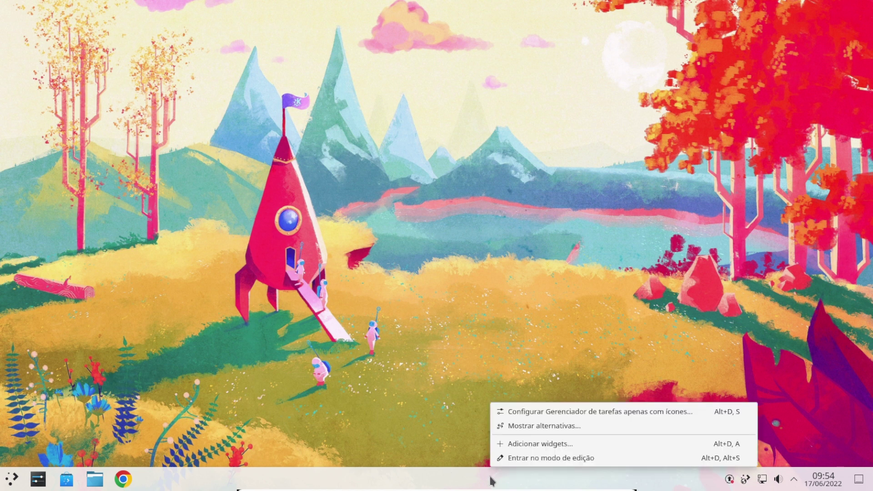
left_click(553, 459)
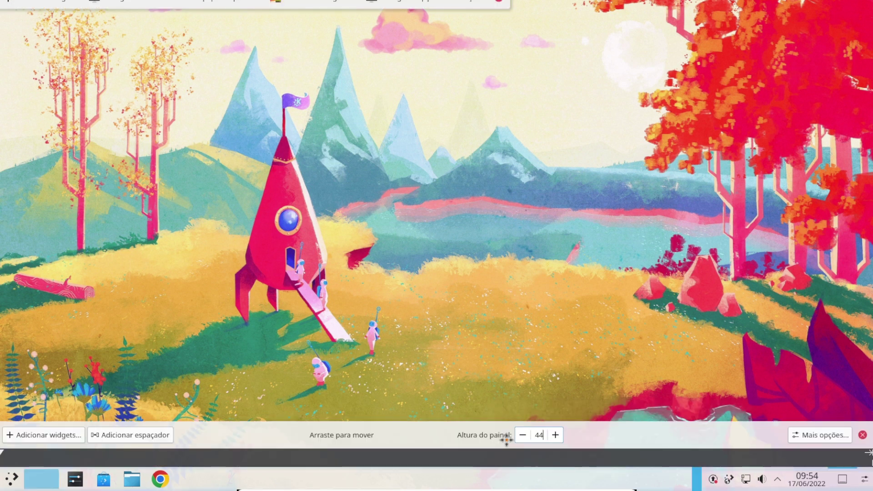
left_click_drag(506, 440, 339, 5)
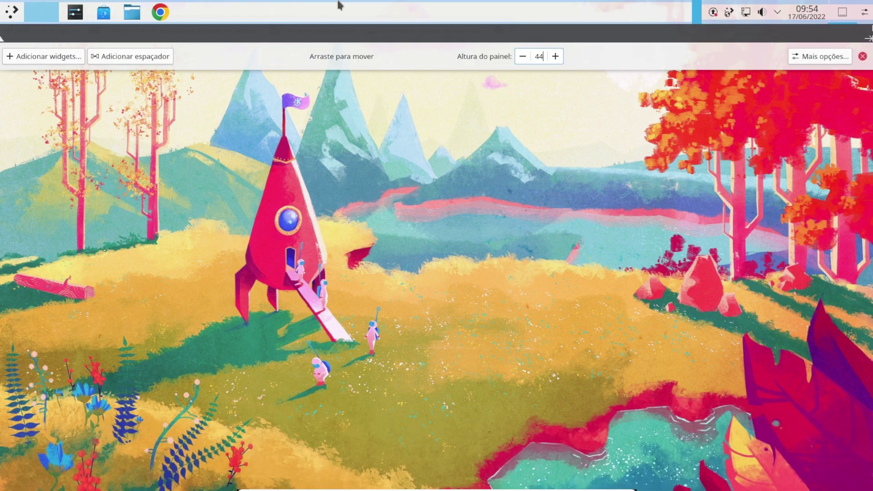
left_click(846, 59)
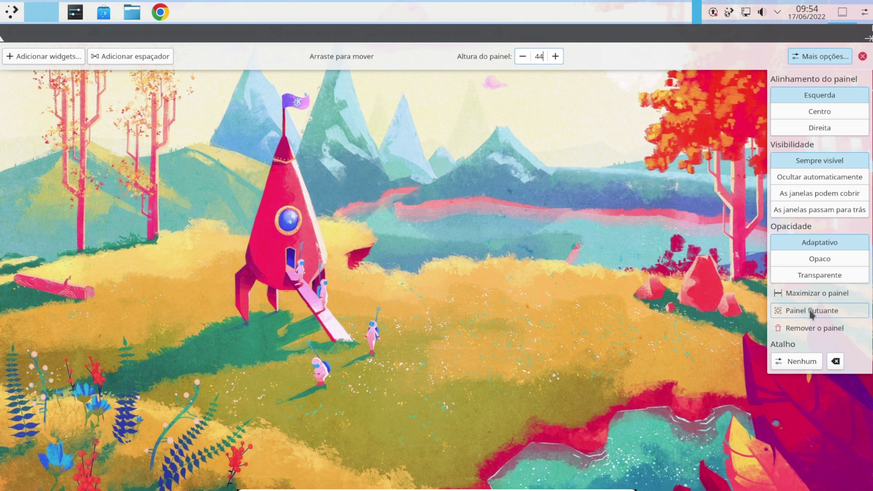
left_click(811, 312)
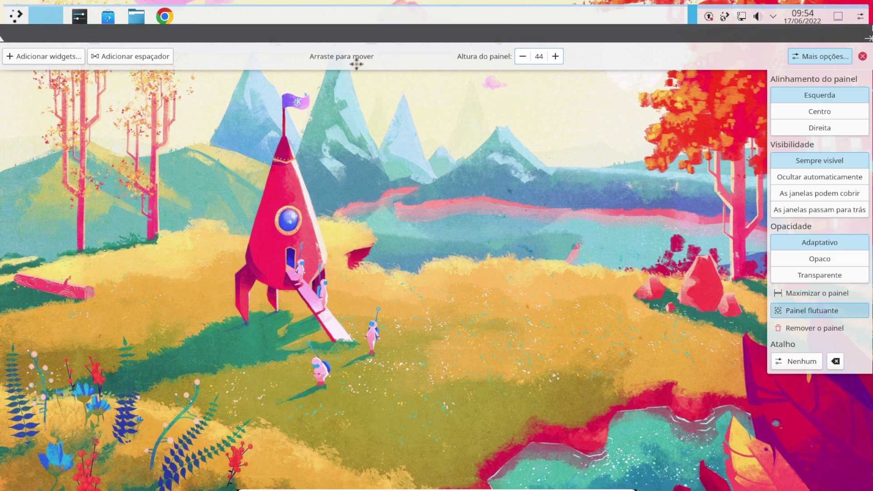
left_click_drag(357, 64, 357, 315)
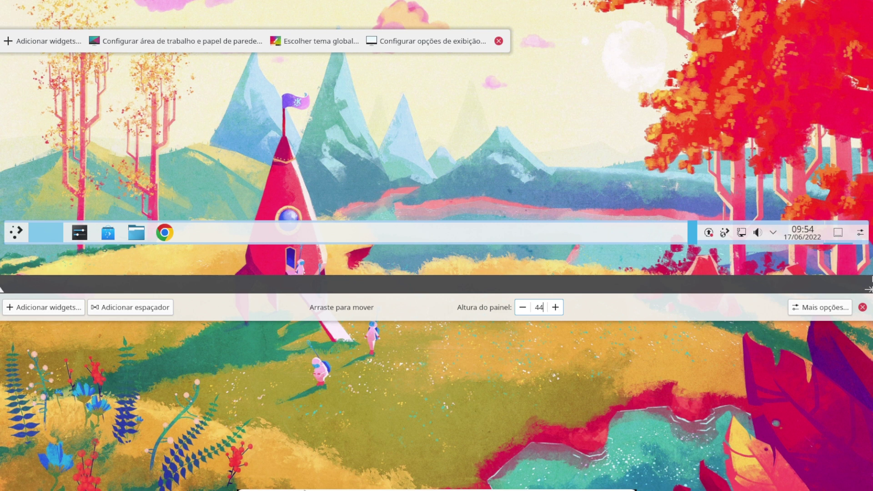
key("Escape")
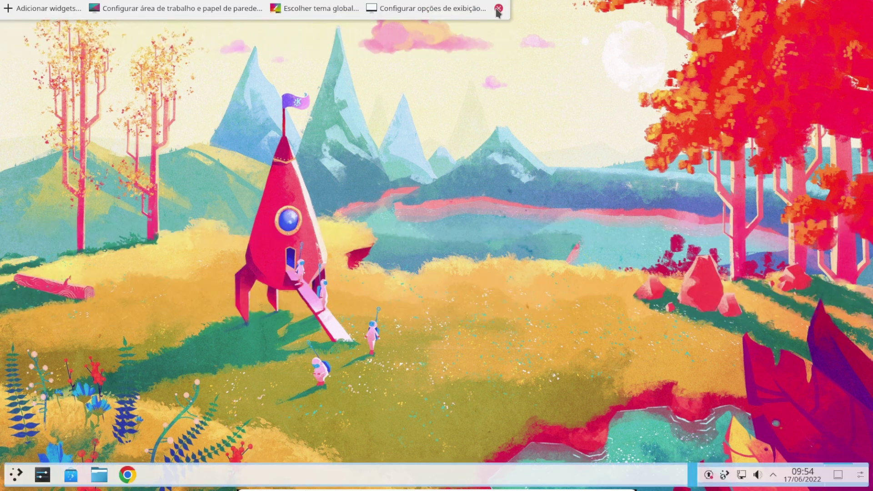
left_click(498, 9)
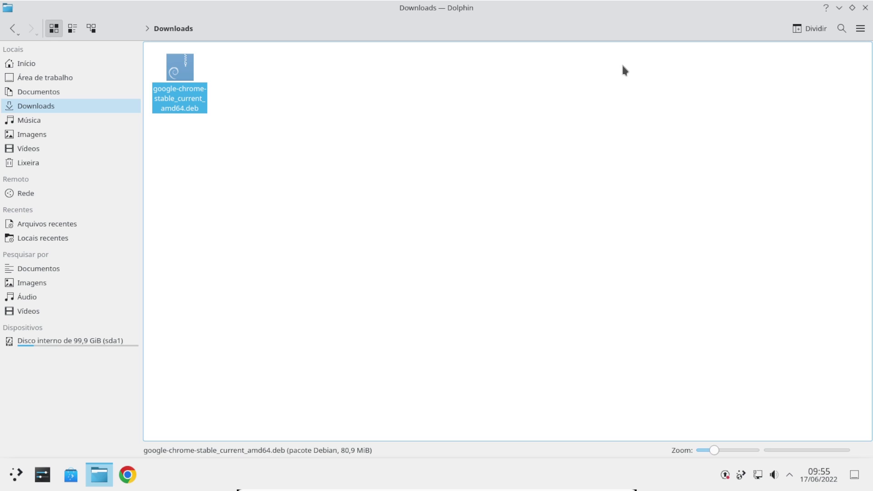
Open System Settings, switch the global theme to Breeze Dark, and reach the Appearance Icons page
key("super+d")
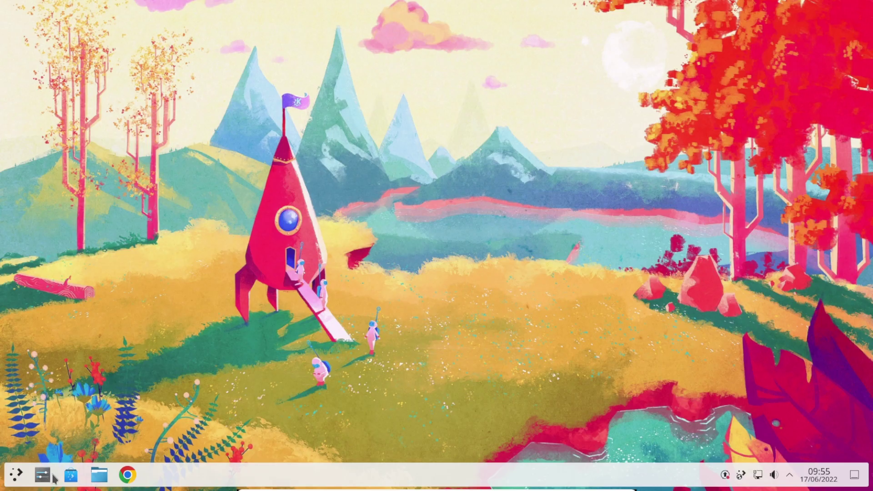
left_click(50, 476)
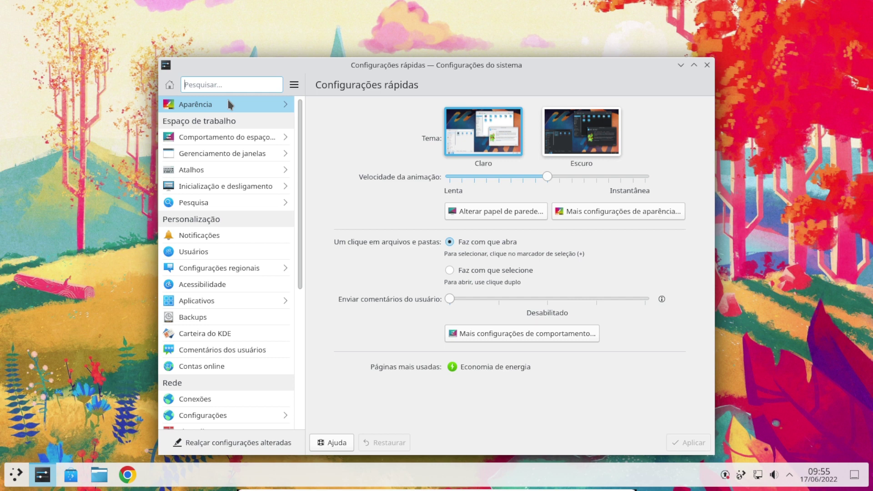
left_click(582, 131)
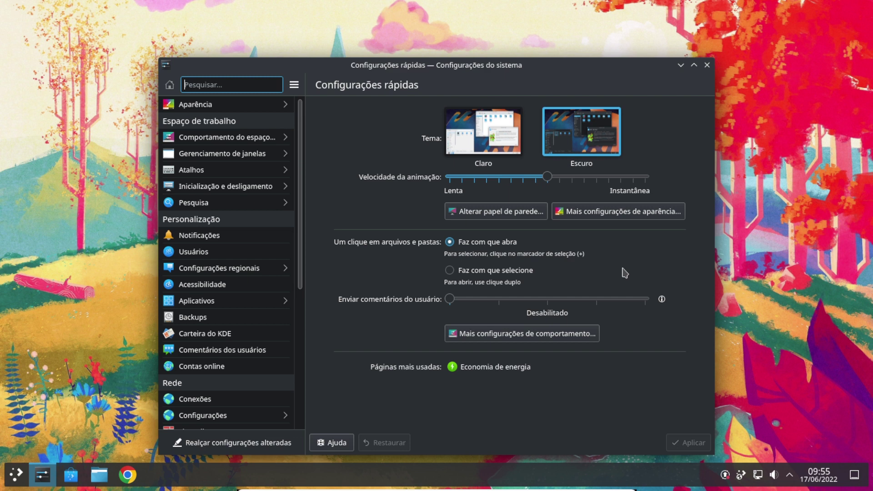
left_click(200, 107)
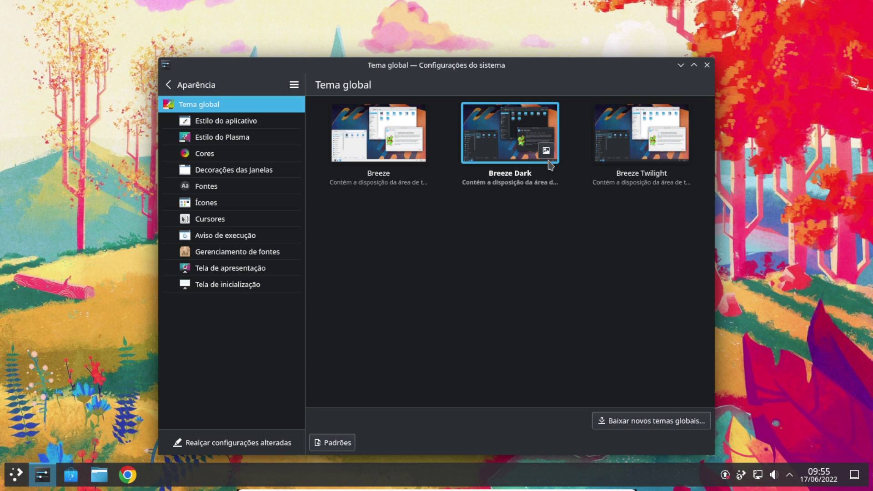
left_click(231, 204)
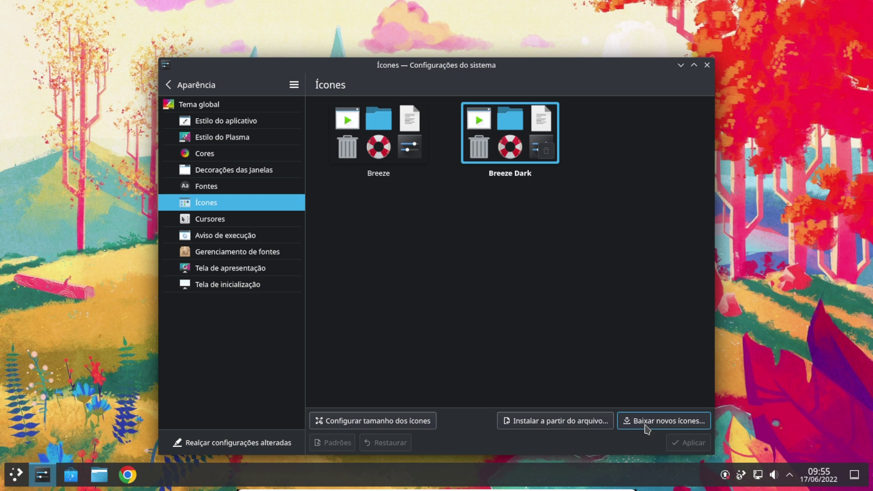
Search new icons for 'plasmax' and install the PlasmaXDark.tar.gz variant of the PlasmaX theme
left_click(645, 427)
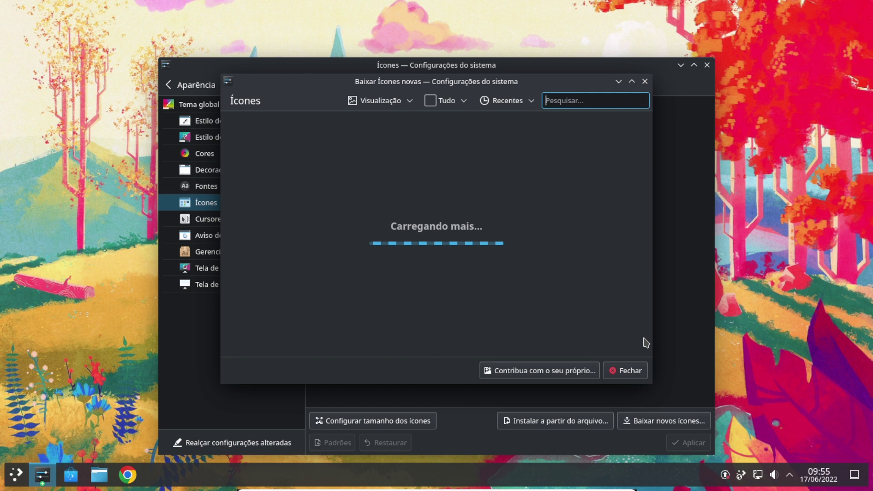
type("plasma")
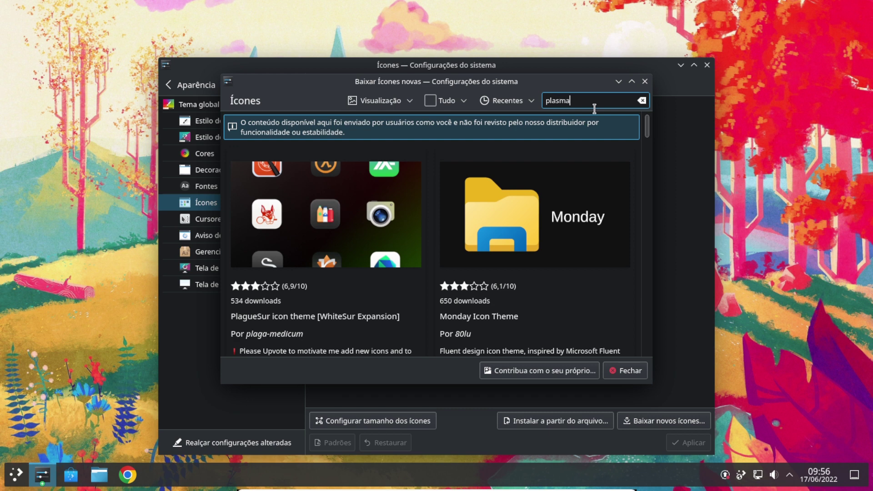
type("x")
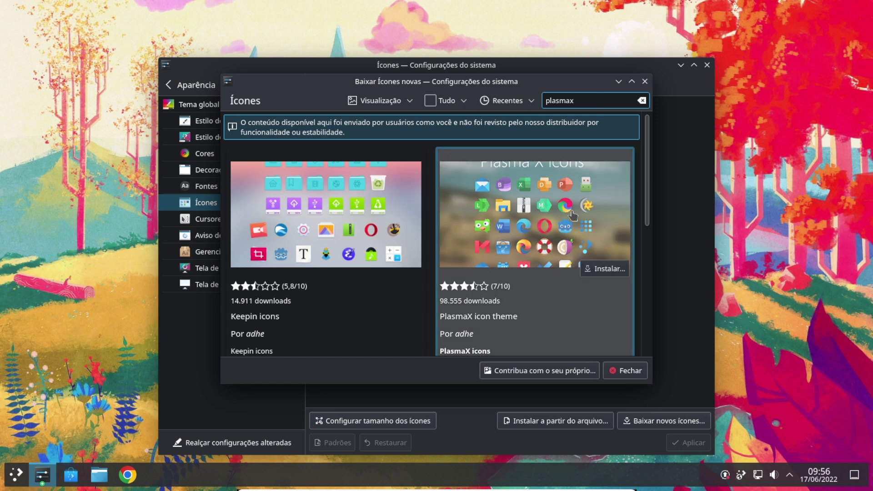
left_click(605, 269)
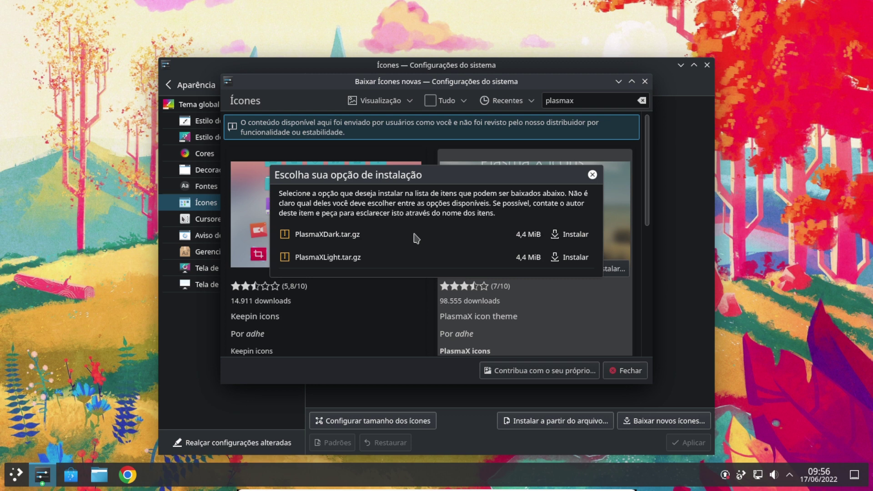
left_click(577, 235)
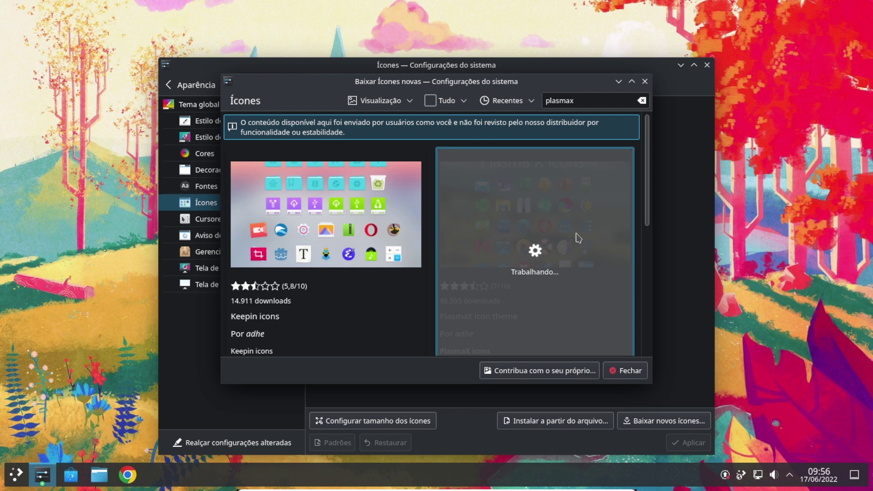
left_click(645, 81)
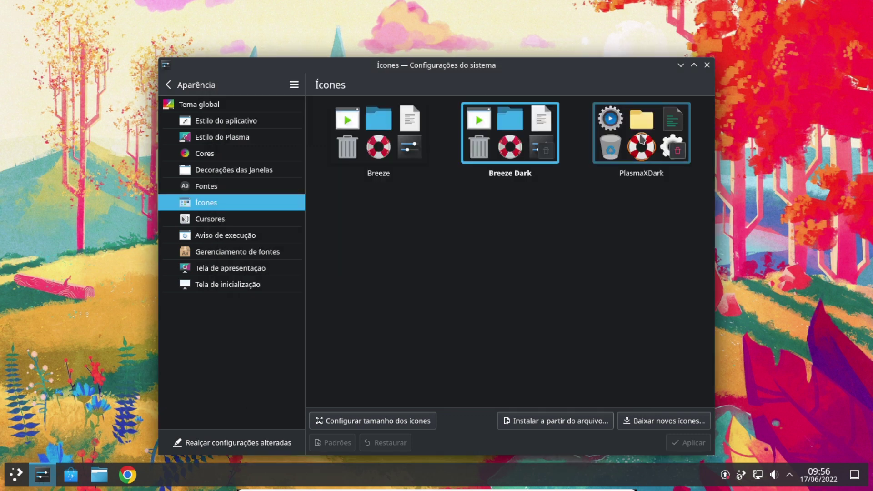
Select and apply PlasmaXDark, then check the launcher's redrawn icons
left_click(641, 138)
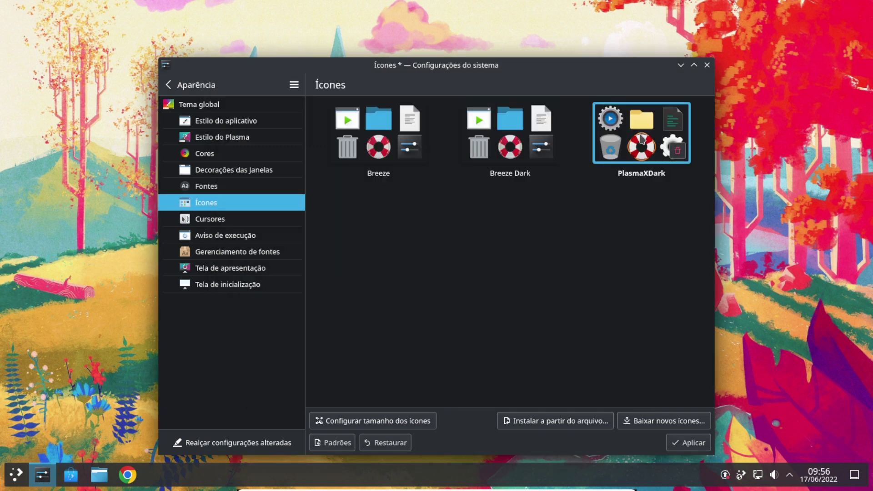
left_click(688, 444)
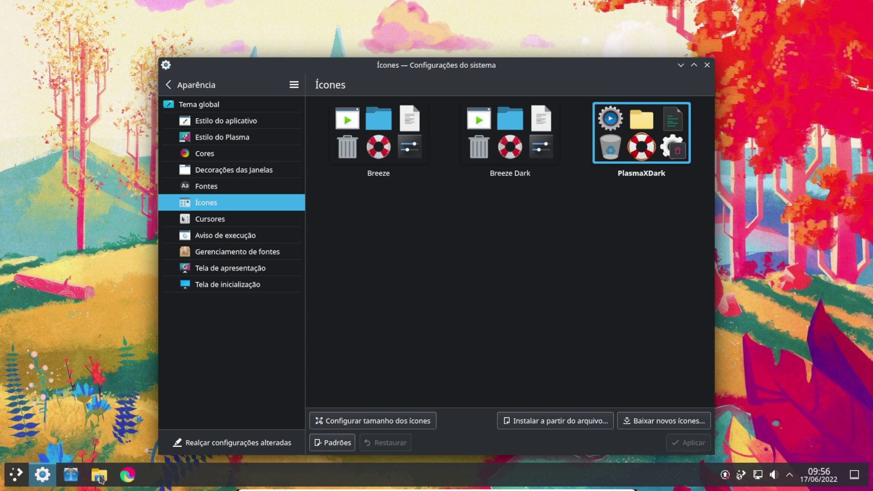
left_click(15, 474)
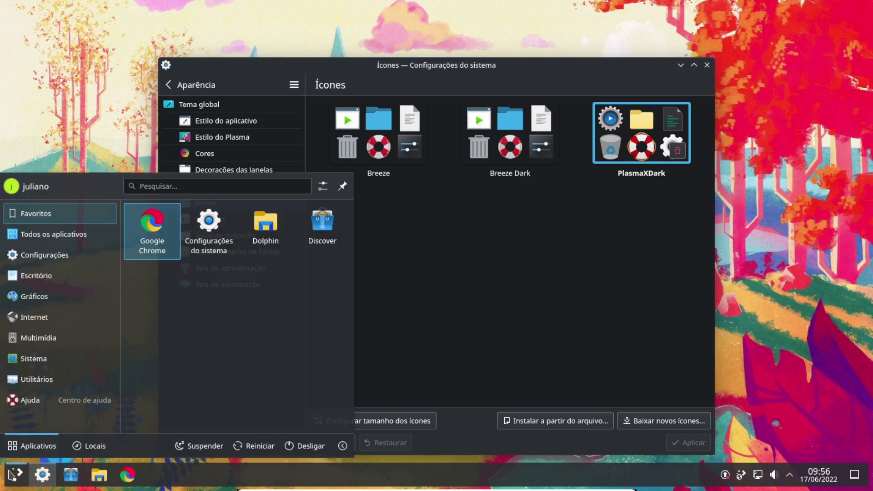
left_click(14, 474)
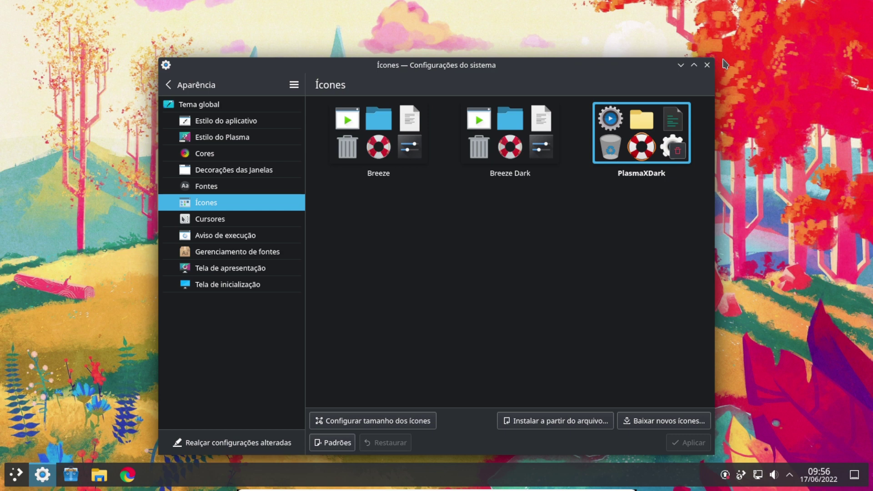
Close System Settings and open 'Configurar área de trabalho e papel de parede...' from the desktop menu
left_click(706, 65)
right_click(380, 103)
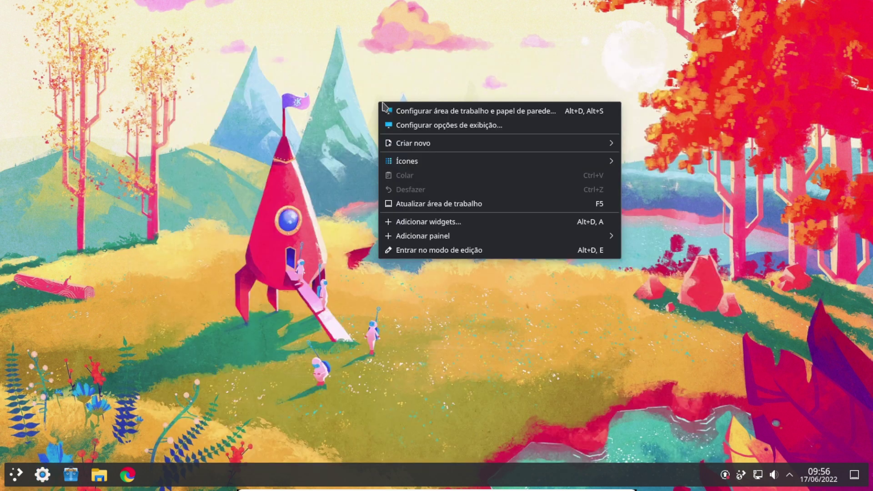
left_click(412, 111)
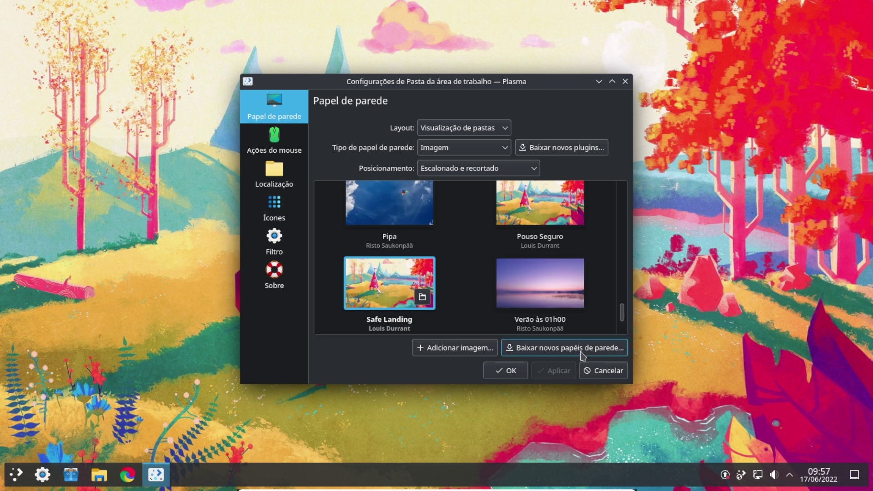
Search the downloadable wallpapers for 'plasma' and scroll to Plasma Desktop Wallpaper 3082 4K HD
left_click(583, 355)
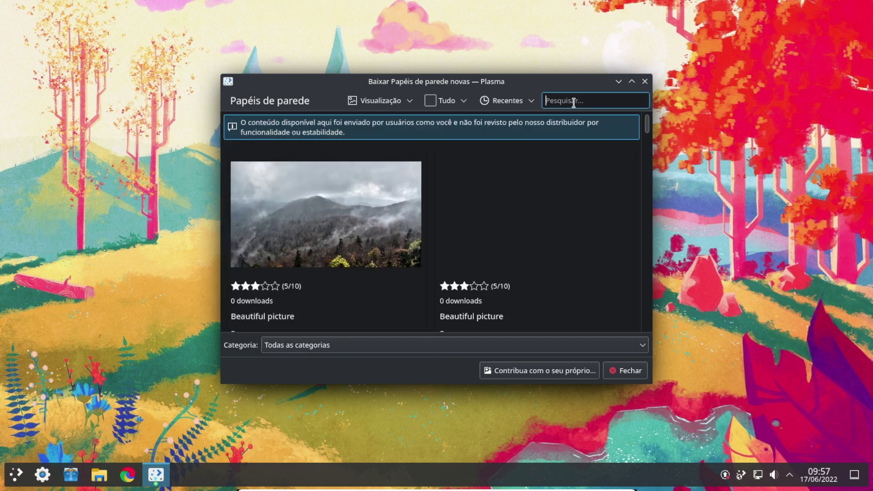
type("plasma")
key("Return")
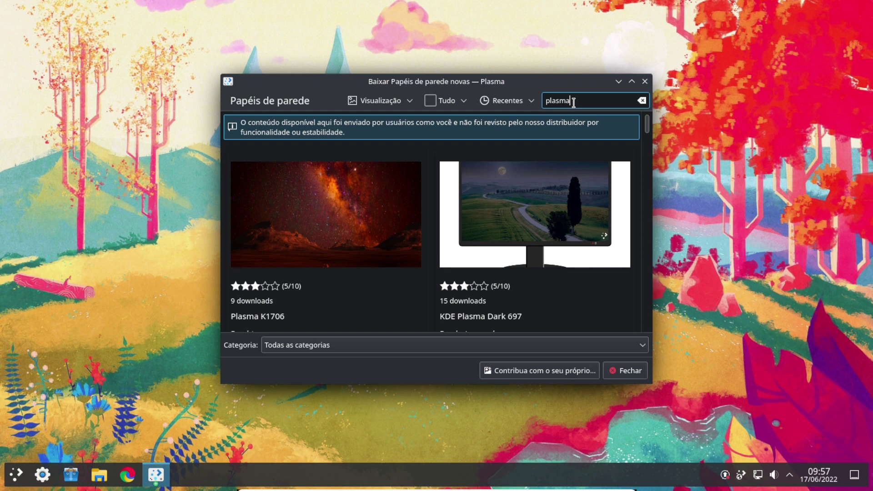
mouse_move(626, 288)
scroll(626, 288, "down", 5)
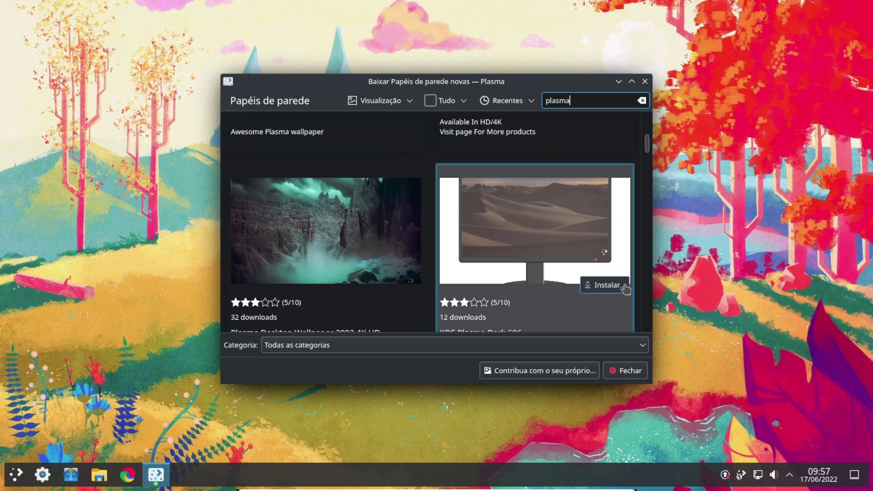
scroll(626, 288, "down", 1)
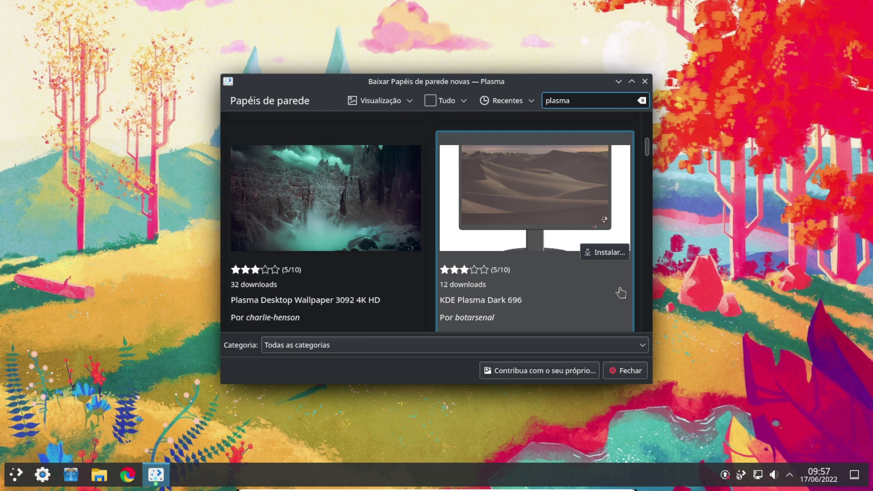
scroll(621, 293, "down", 3)
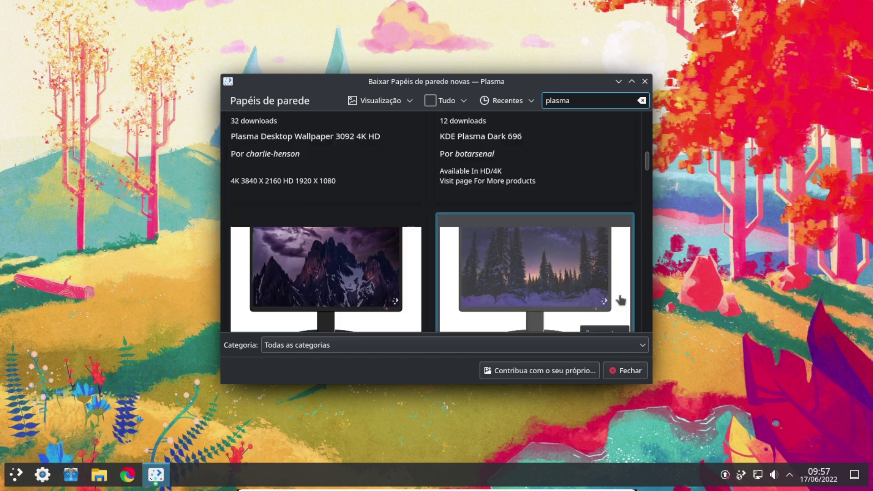
scroll(621, 300, "down", 3)
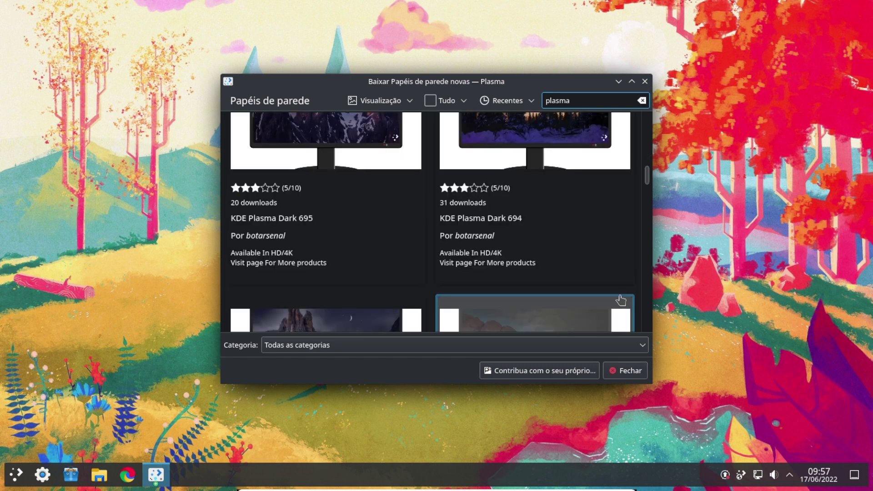
scroll(621, 300, "down", 4)
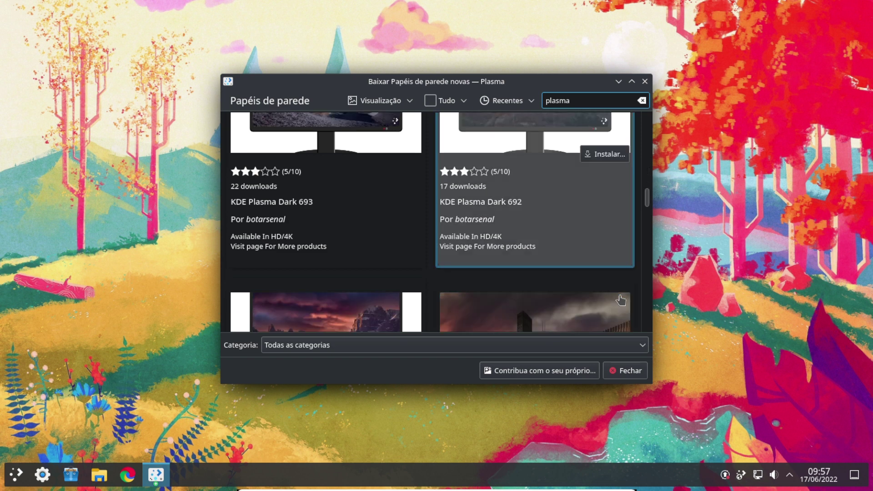
scroll(622, 301, "down", 3)
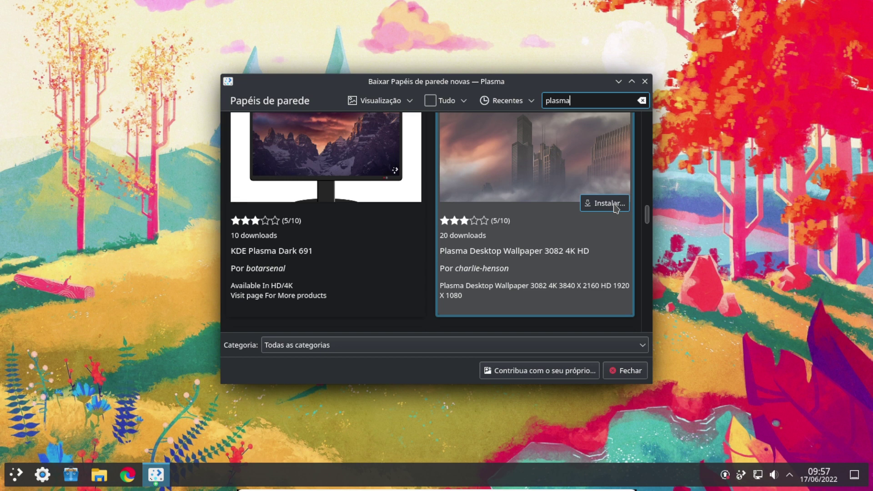
Install the 4K-No-Logo version of the 3082 4K HD wallpaper as the background and close settings
left_click(616, 208)
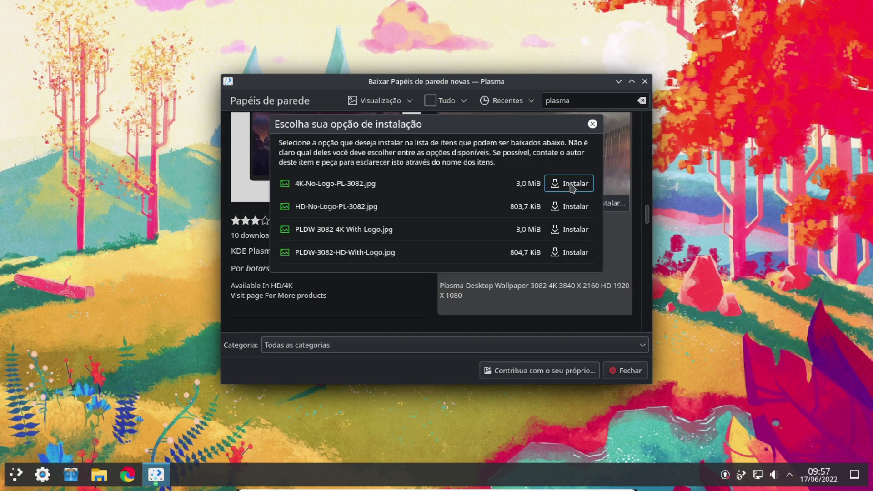
left_click(572, 187)
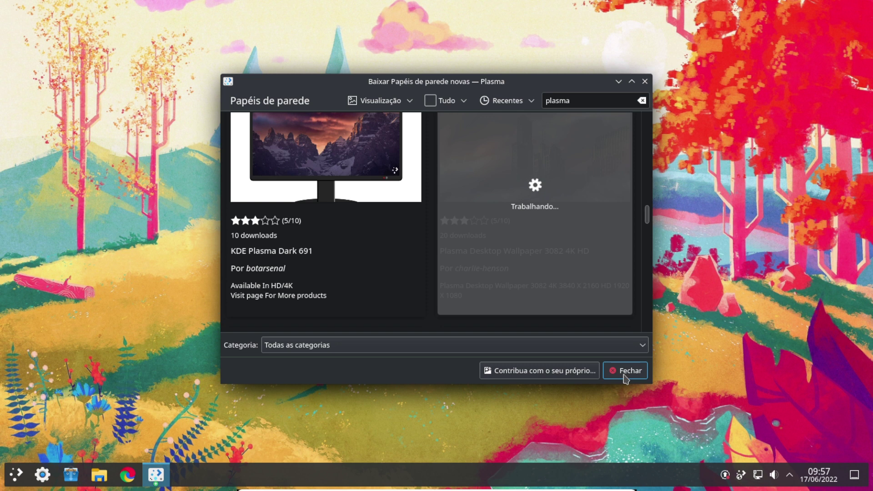
mouse_move(588, 216)
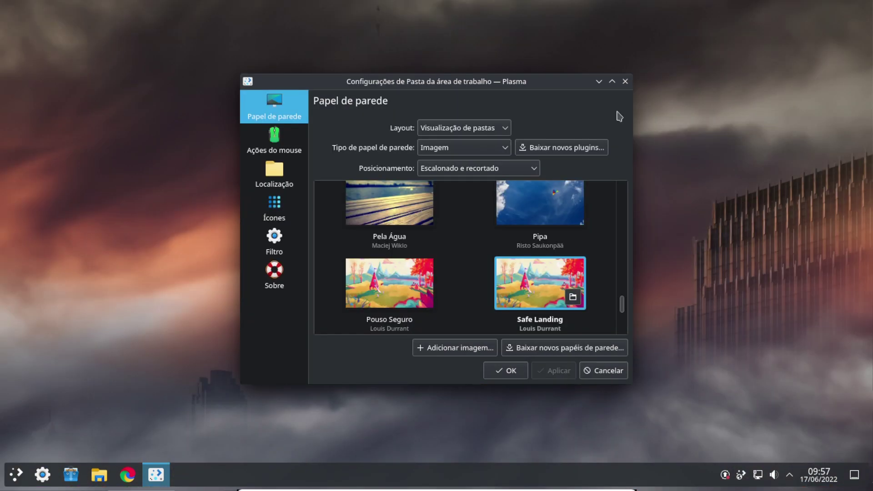
key("Escape")
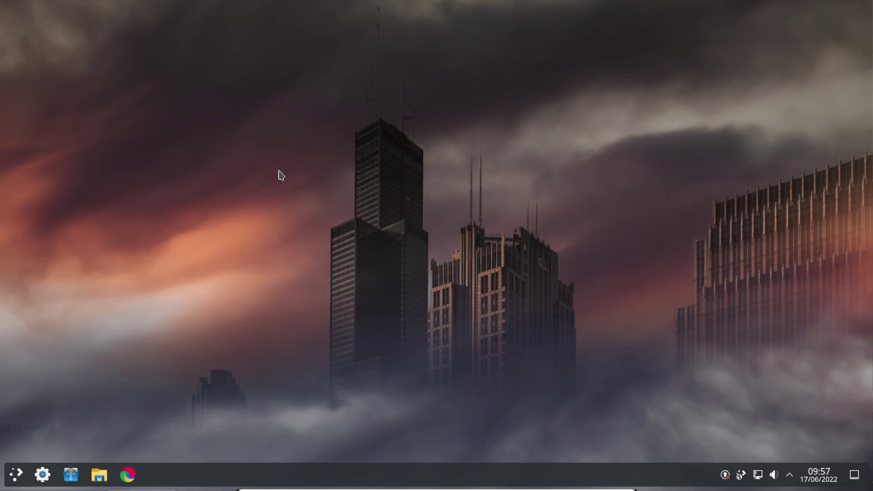
Open the application launcher from the taskbar to show its Favorites list
left_click(16, 475)
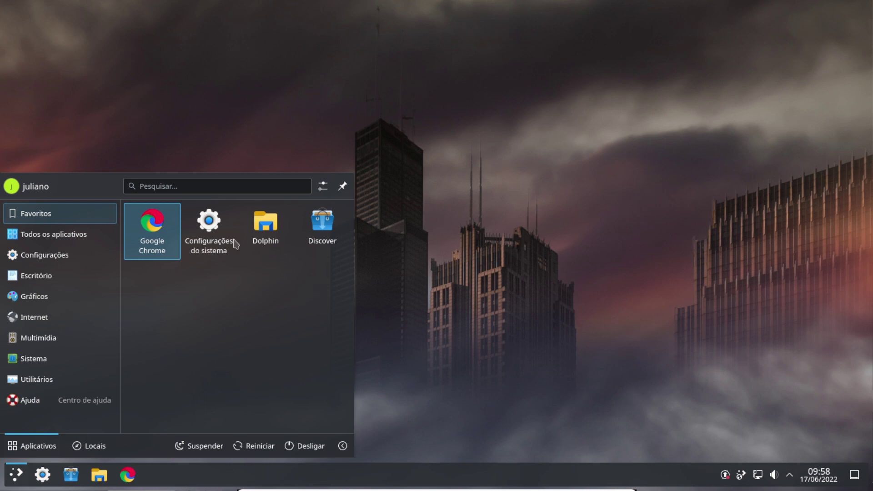
Search the launcher for 'monitor' and launch Monitor do sistema
left_click(189, 183)
type("monitor")
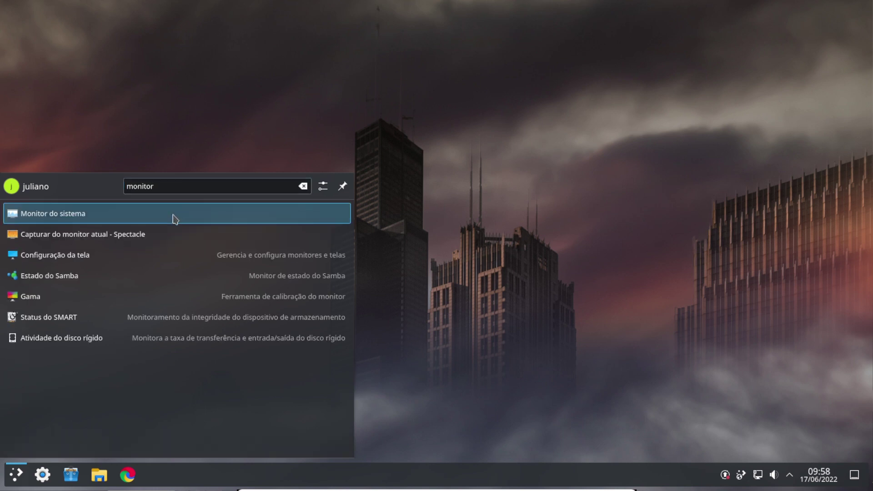
left_click(173, 218)
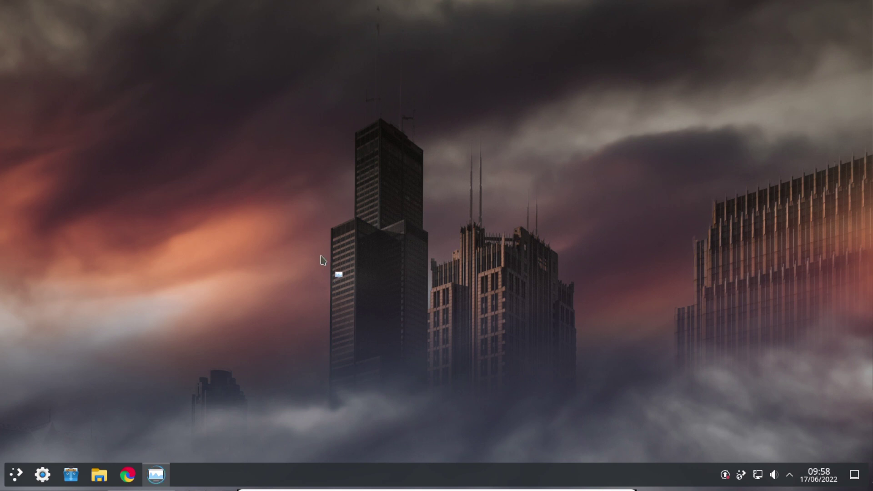